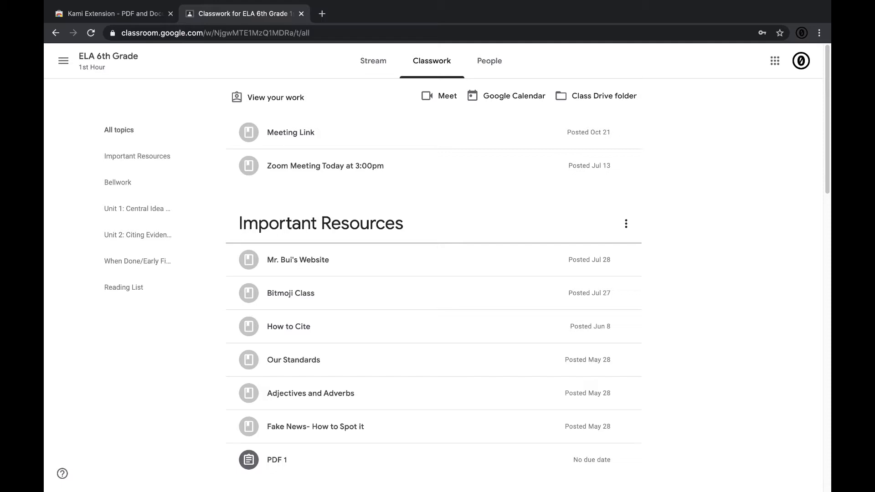
Step: Install the Kami Extension - PDF and Document Annotation from its open Chrome Web Store page
{"action": "left_click", "coordinate": [146, 16]}
{"action": "left_click", "coordinate": [426, 326]}
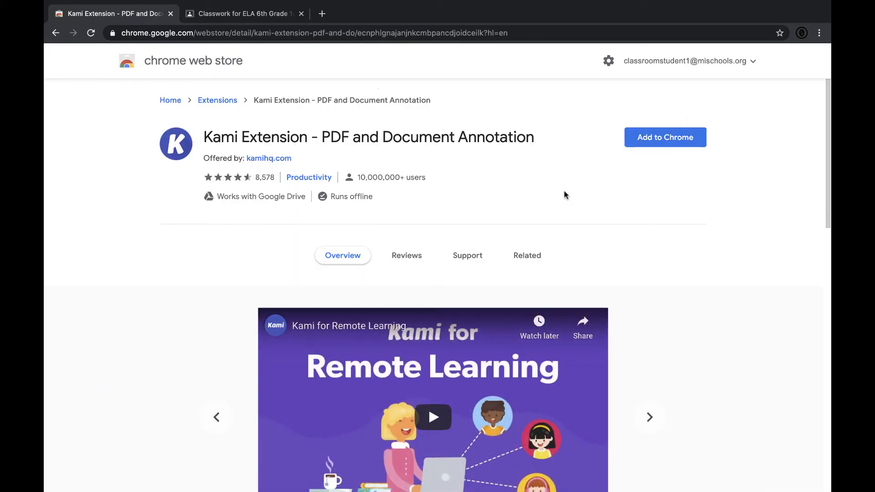
{"action": "left_click", "coordinate": [687, 144]}
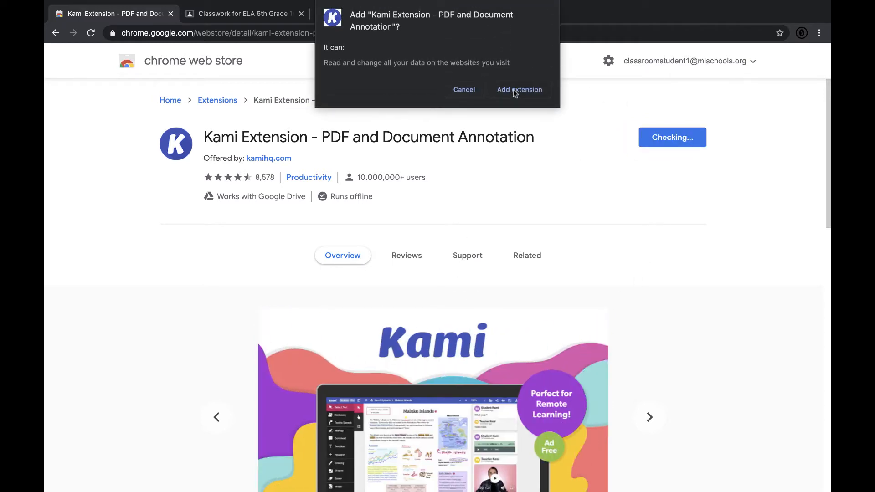
{"action": "left_click", "coordinate": [547, 93]}
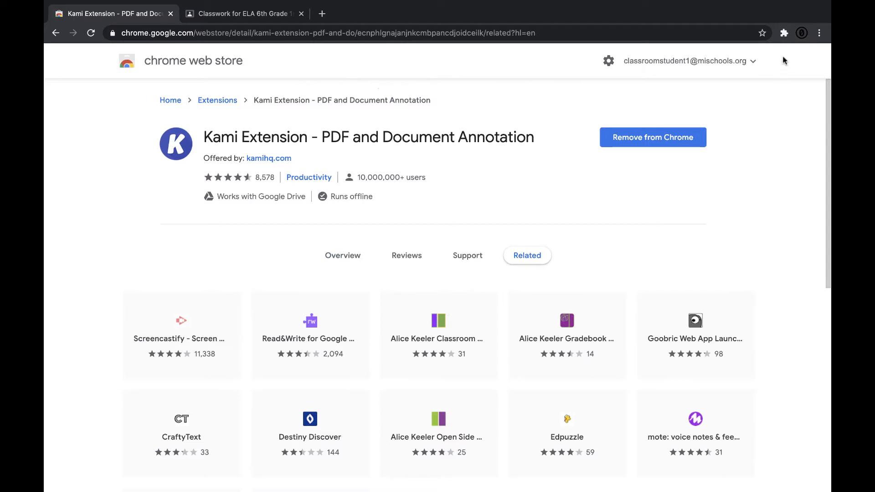
Step: Pin the Kami extension so that its icon stays shown in the browser
{"action": "left_click", "coordinate": [783, 33]}
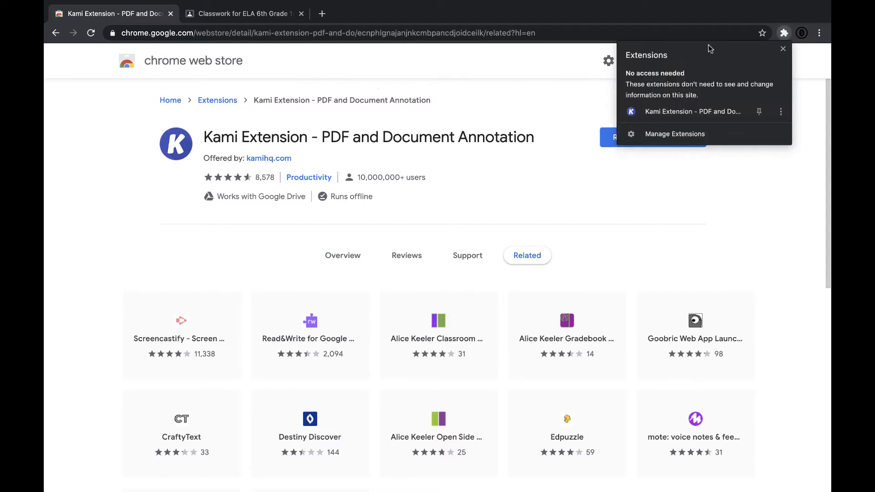
{"action": "left_click", "coordinate": [757, 113]}
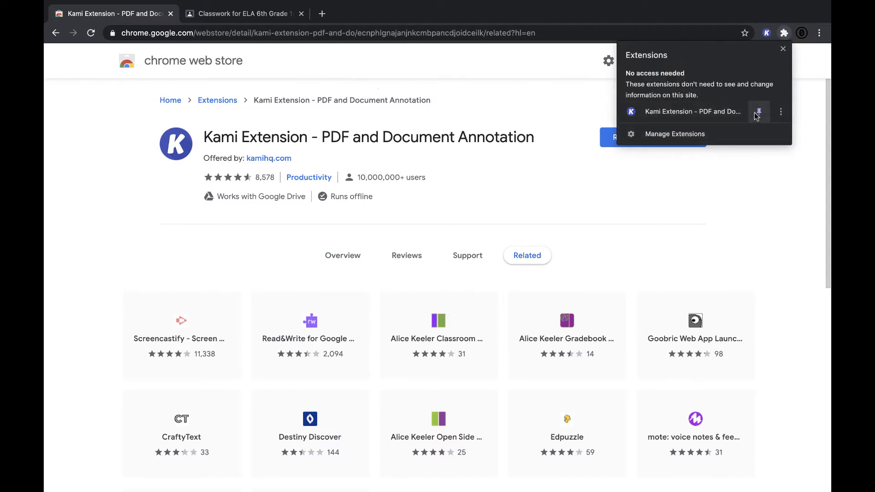
{"action": "left_click", "coordinate": [791, 178]}
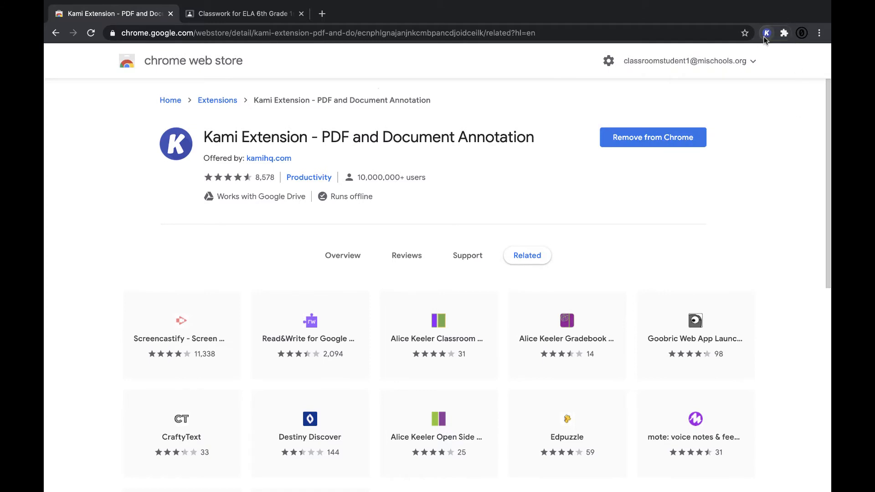
Step: Launch Kami and sign up with the Google account as a K-12 School student, continuing past the welcome video
{"action": "left_click", "coordinate": [766, 33]}
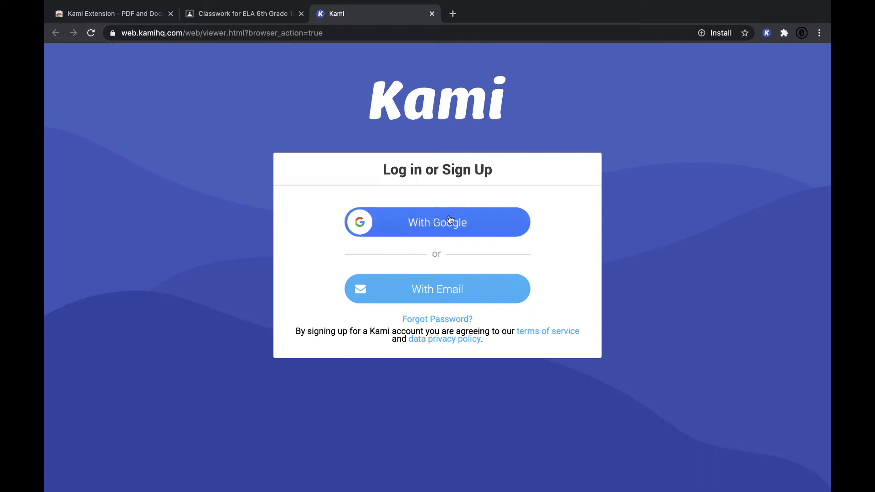
{"action": "left_click", "coordinate": [473, 222]}
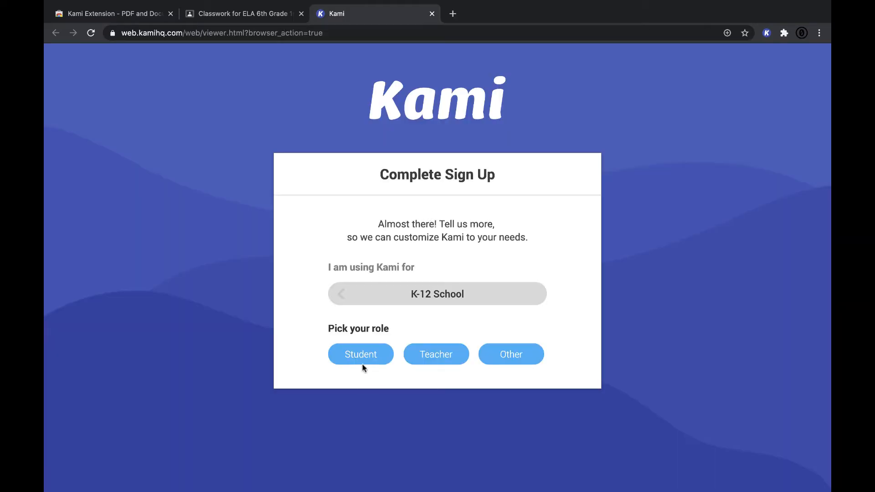
{"action": "left_click", "coordinate": [363, 362]}
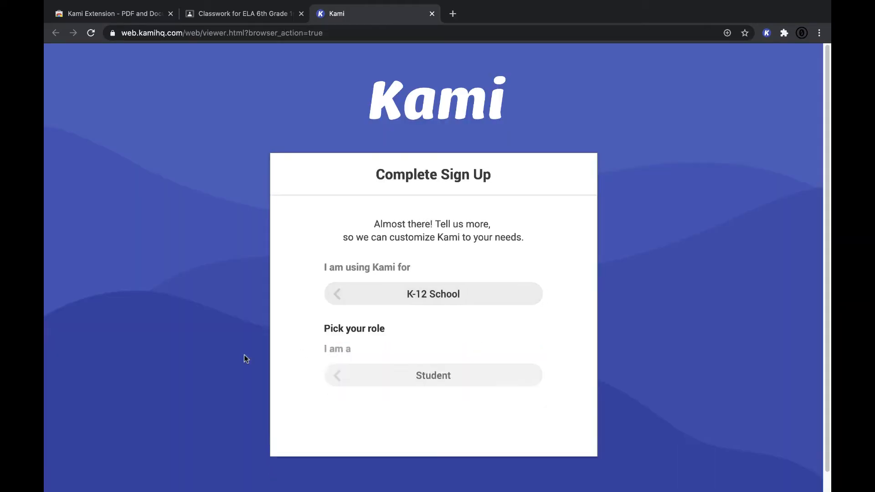
{"action": "left_click", "coordinate": [447, 395]}
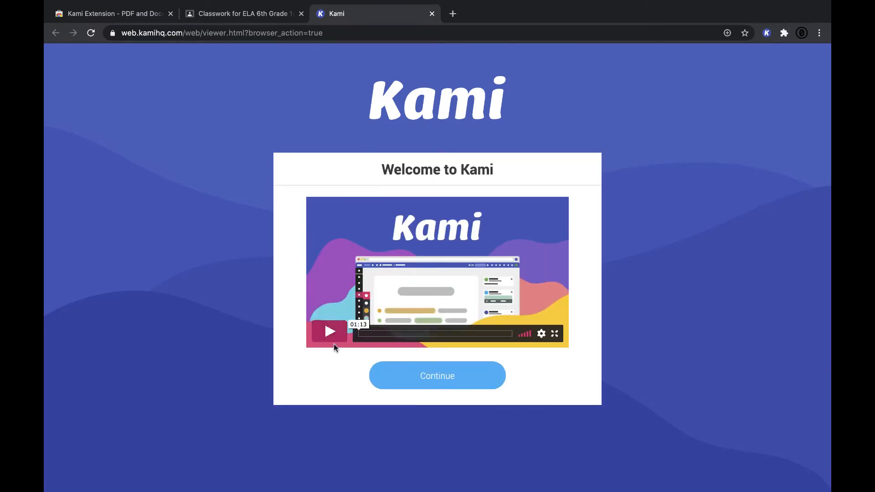
{"action": "left_click", "coordinate": [430, 383]}
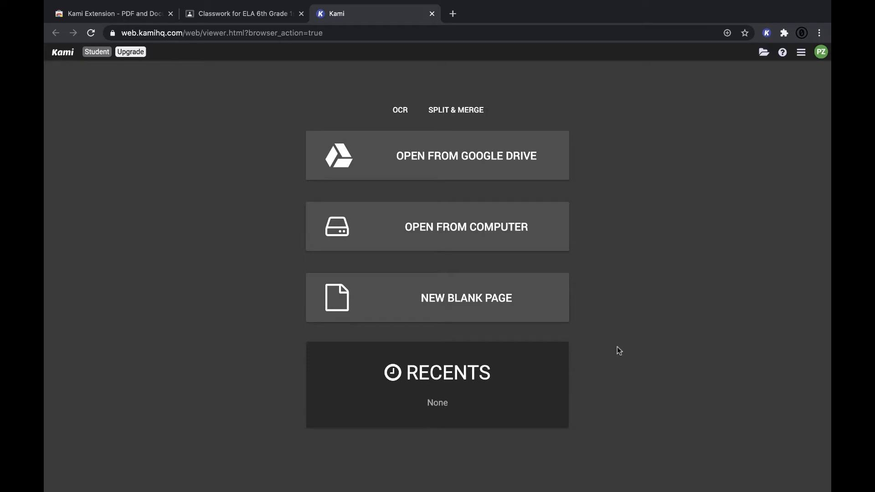
Step: Close Kami and open the full "Match the shapes" assignment under Bellwork in Google Classroom
{"action": "key", "text": "ctrl+w"}
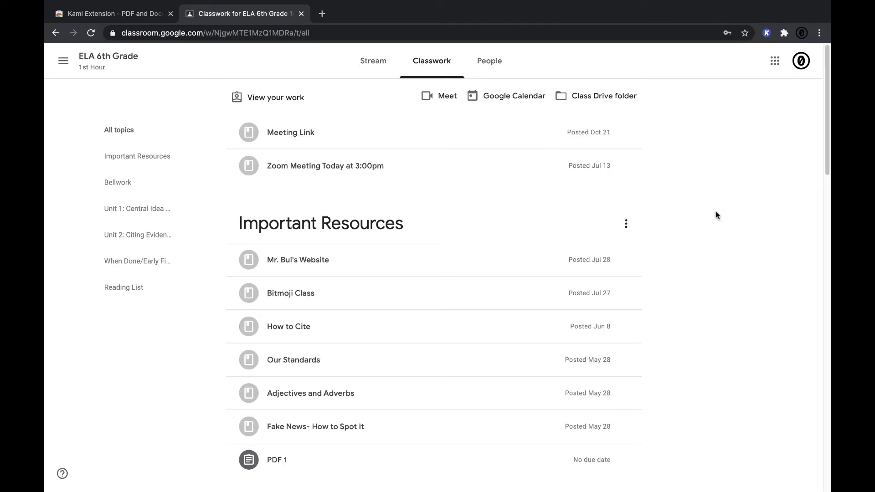
{"action": "scroll", "coordinate": [714, 214], "scroll_direction": "down", "scroll_amount": 4}
{"action": "scroll", "coordinate": [713, 214], "scroll_direction": "down", "scroll_amount": 5}
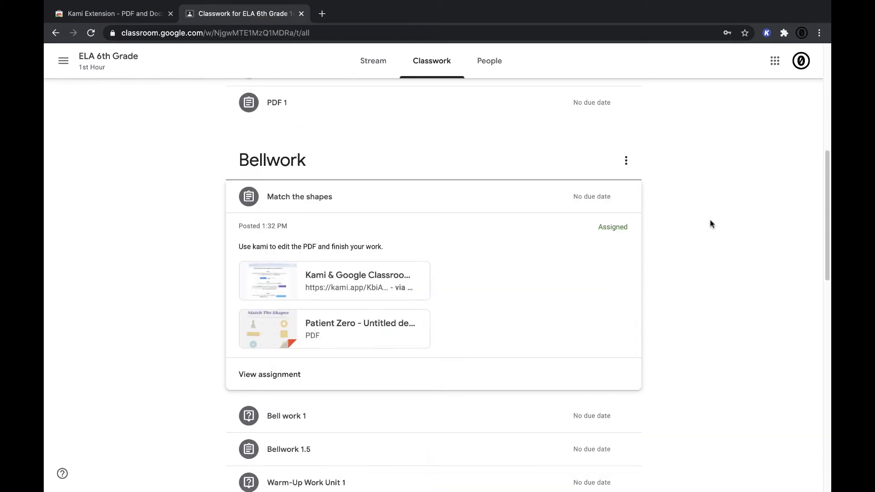
{"action": "scroll", "coordinate": [476, 252], "scroll_direction": "down", "scroll_amount": 1}
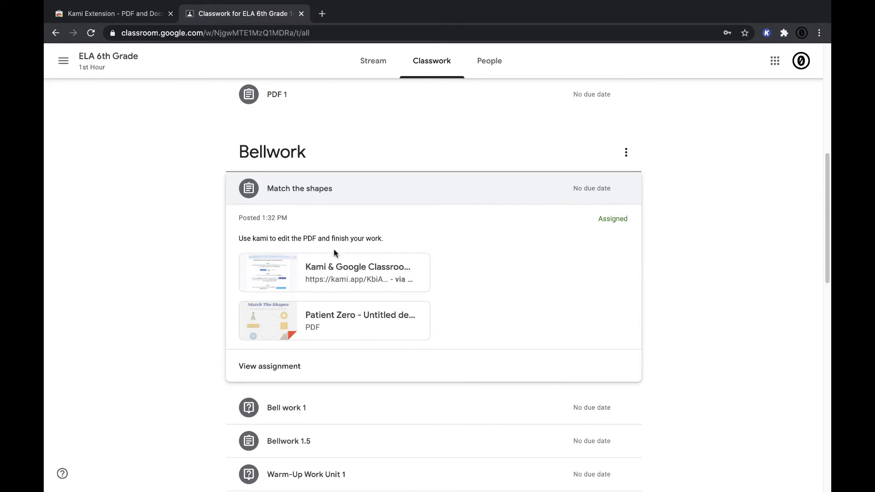
{"action": "left_click", "coordinate": [286, 372]}
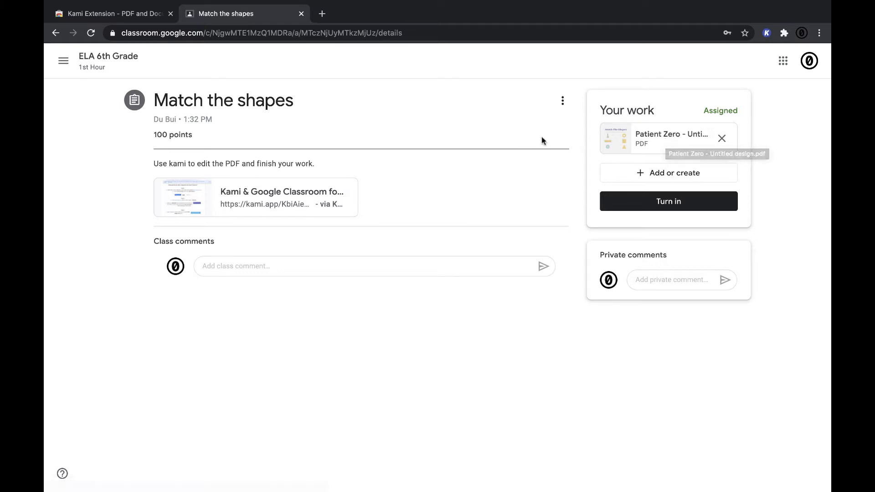
Step: Preview the student's PDF copy attached to the assignment and open it for annotation with Kami
{"action": "left_click", "coordinate": [653, 139]}
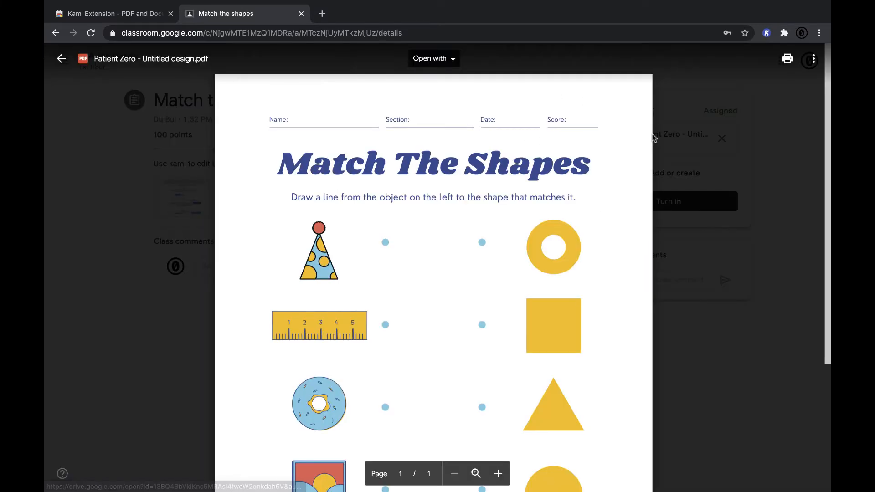
{"action": "scroll", "coordinate": [646, 139], "scroll_direction": "down", "scroll_amount": 4}
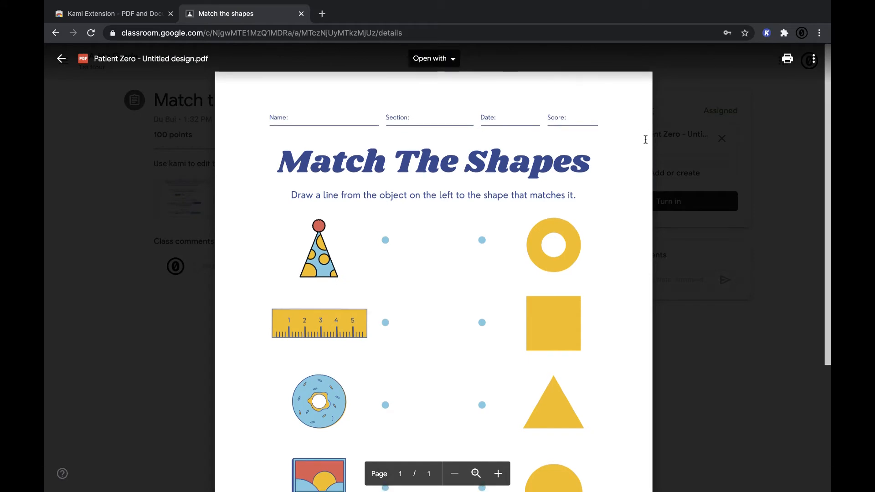
{"action": "scroll", "coordinate": [646, 143], "scroll_direction": "up", "scroll_amount": 4}
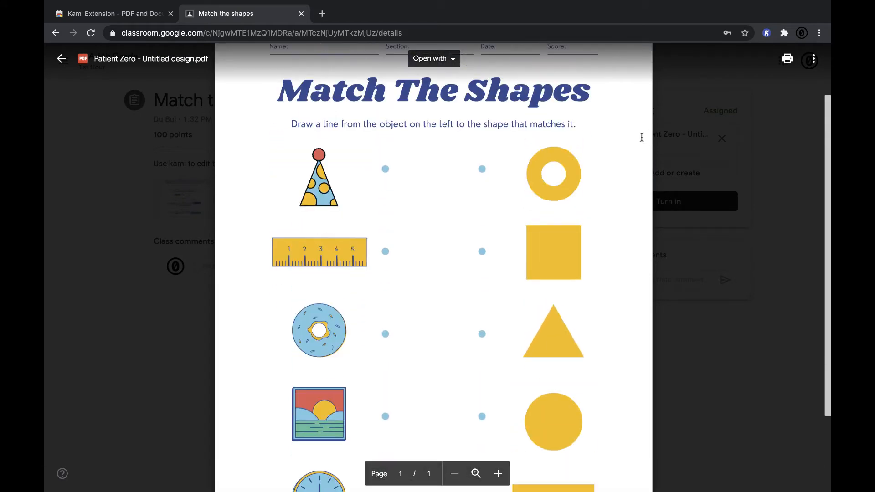
{"action": "left_click", "coordinate": [444, 62]}
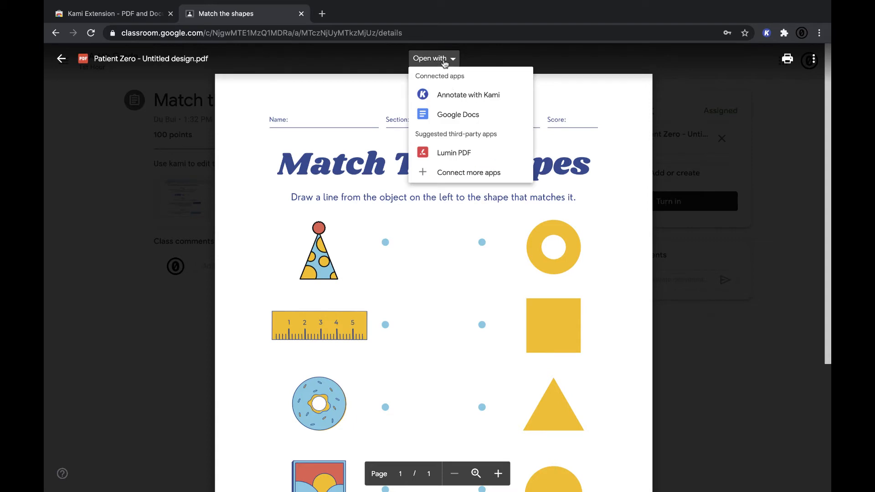
{"action": "left_click", "coordinate": [515, 99]}
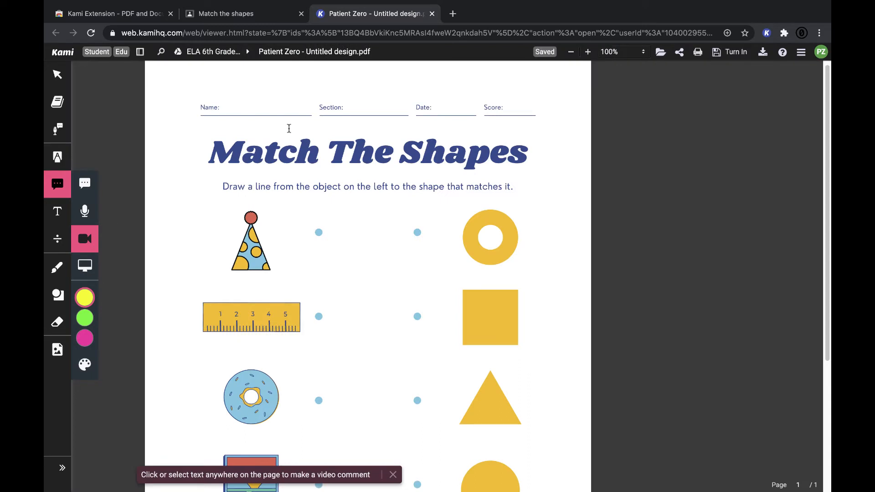
Step: Look up the word "Match" in the worksheet title with the Dictionary tool and dismiss its definitions
{"action": "left_click", "coordinate": [54, 76]}
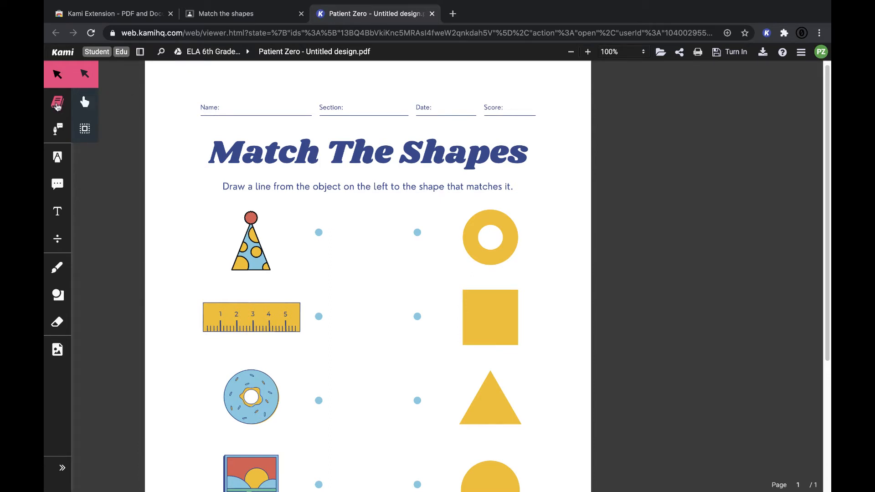
{"action": "left_click", "coordinate": [57, 104]}
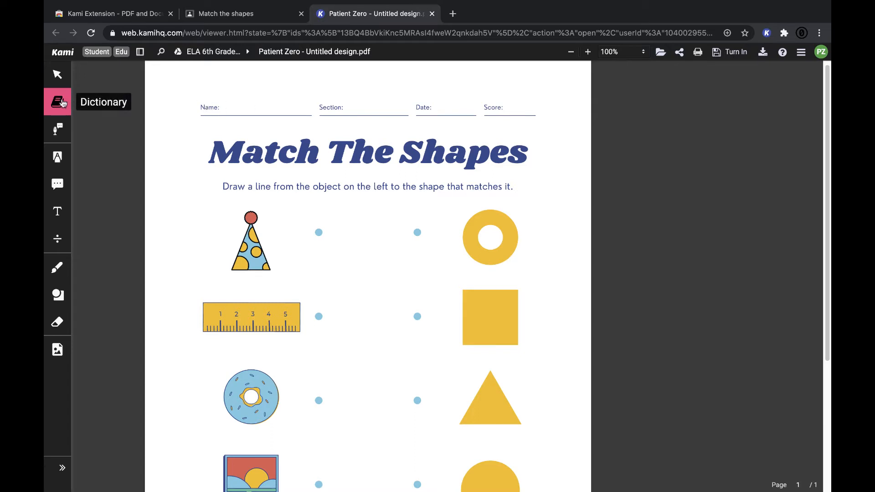
{"action": "left_click_drag", "start_coordinate": [329, 136], "coordinate": [482, 155]}
{"action": "left_click", "coordinate": [473, 193]}
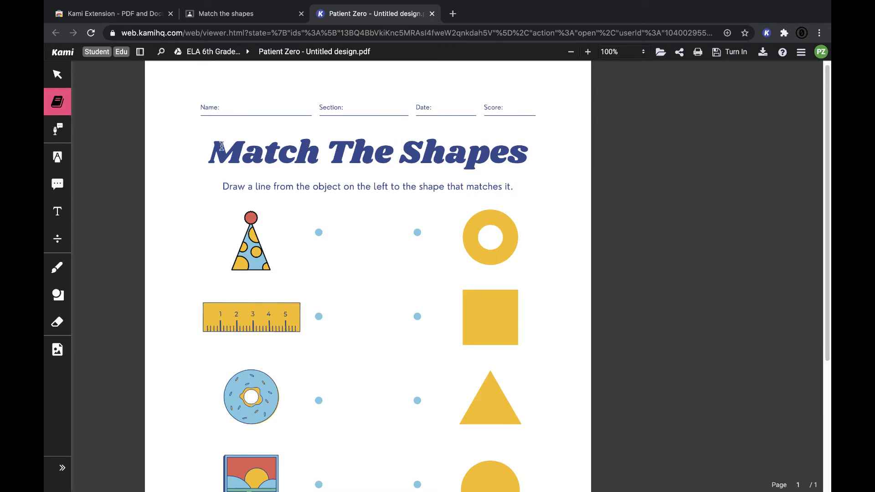
{"action": "left_click_drag", "start_coordinate": [221, 146], "coordinate": [317, 154]}
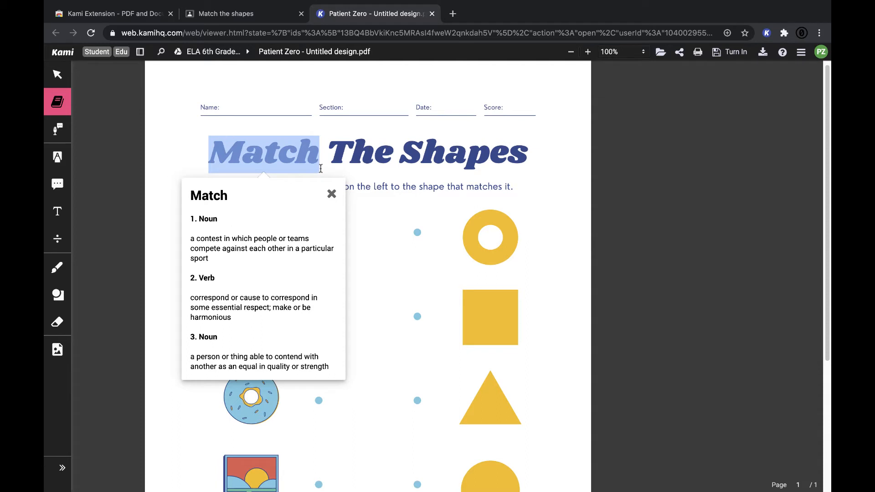
{"action": "scroll", "coordinate": [284, 253], "scroll_direction": "down", "scroll_amount": 1}
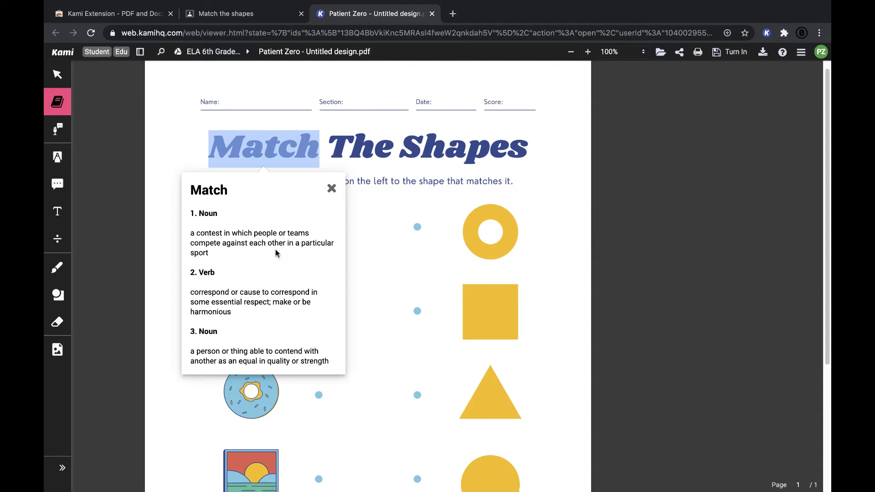
{"action": "left_click", "coordinate": [121, 214]}
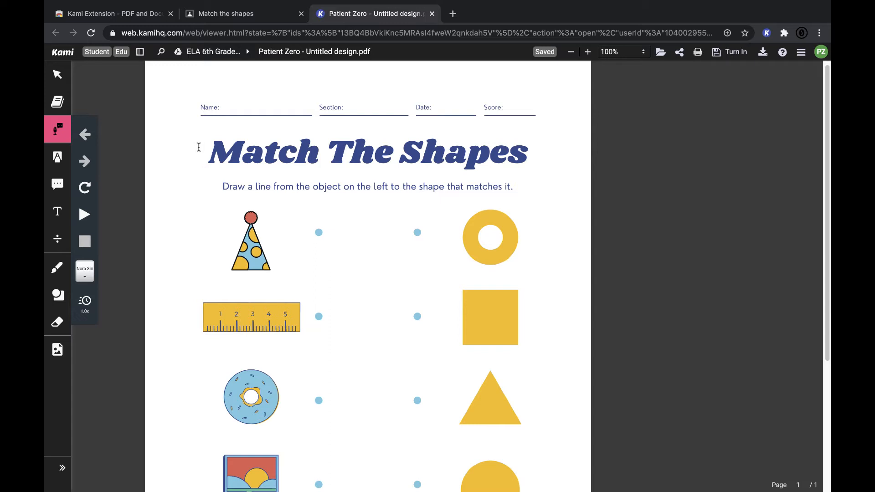
Step: Have the worksheet title and instruction line read aloud with the Text to Speech tool
{"action": "left_click_drag", "start_coordinate": [202, 148], "coordinate": [534, 193]}
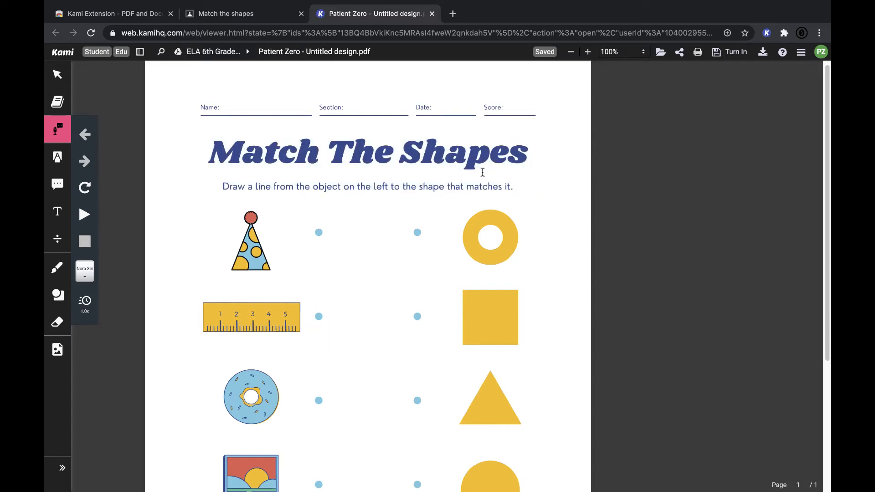
{"action": "left_click", "coordinate": [83, 215]}
{"action": "left_click", "coordinate": [83, 215]}
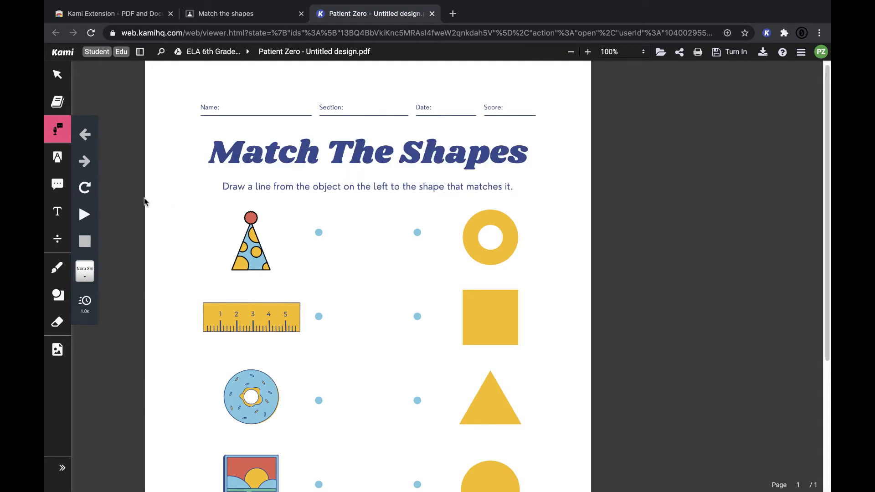
Step: Highlight the title "Match The Shapes" in yellow and freehand-highlight "Draw a line from the object on" in the instruction line
{"action": "left_click", "coordinate": [54, 157]}
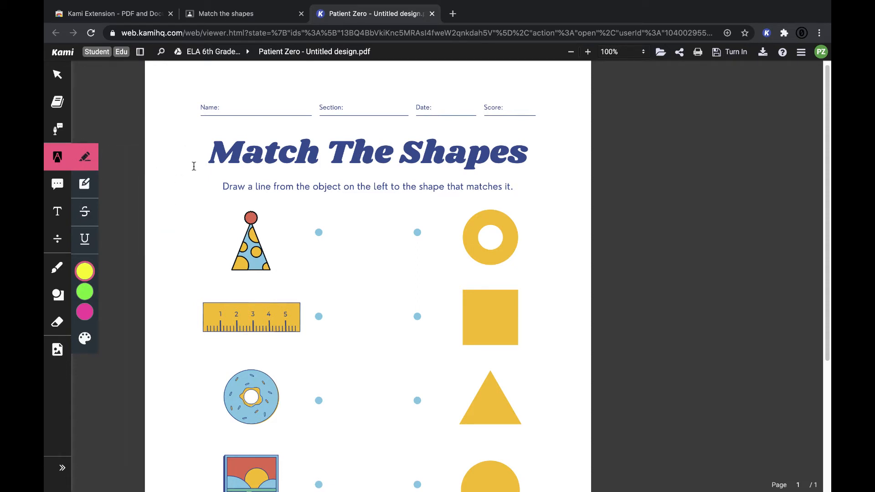
{"action": "left_click_drag", "start_coordinate": [205, 155], "coordinate": [546, 157]}
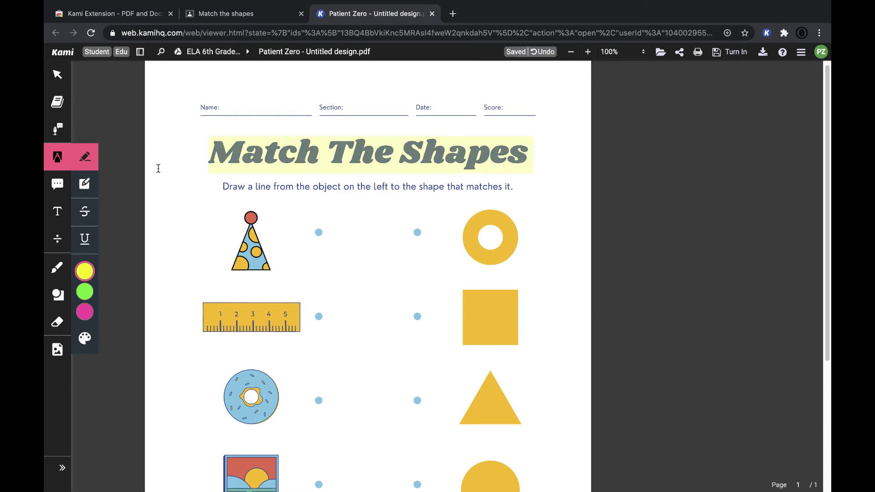
{"action": "left_click", "coordinate": [85, 184]}
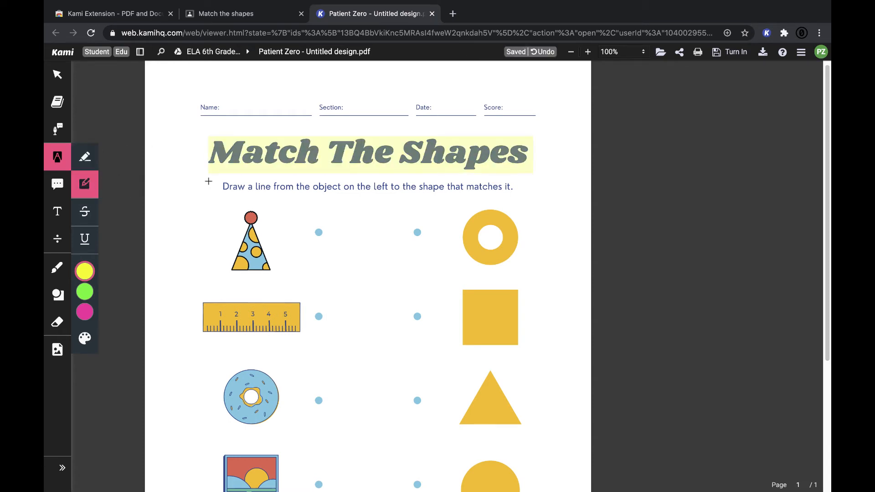
{"action": "left_click_drag", "start_coordinate": [241, 188], "coordinate": [334, 194]}
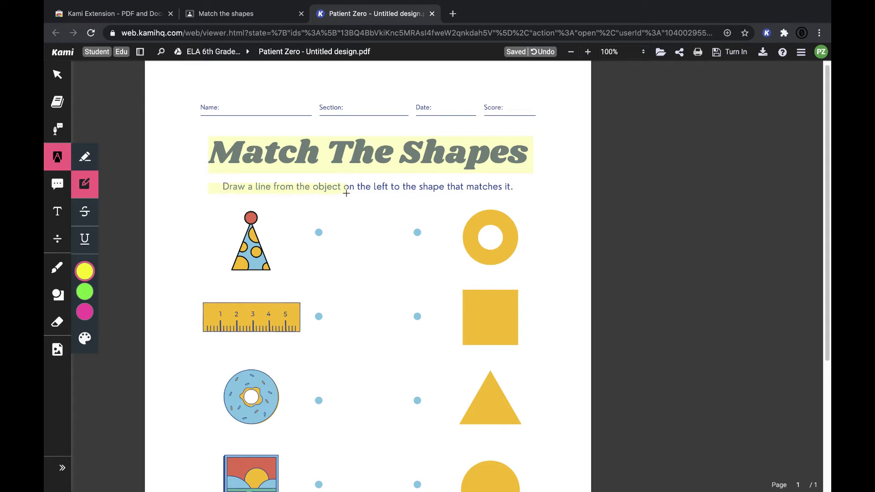
Step: In the instruction line, strike through the word "matches" and underline the word "shape" in yellow
{"action": "left_click", "coordinate": [76, 218]}
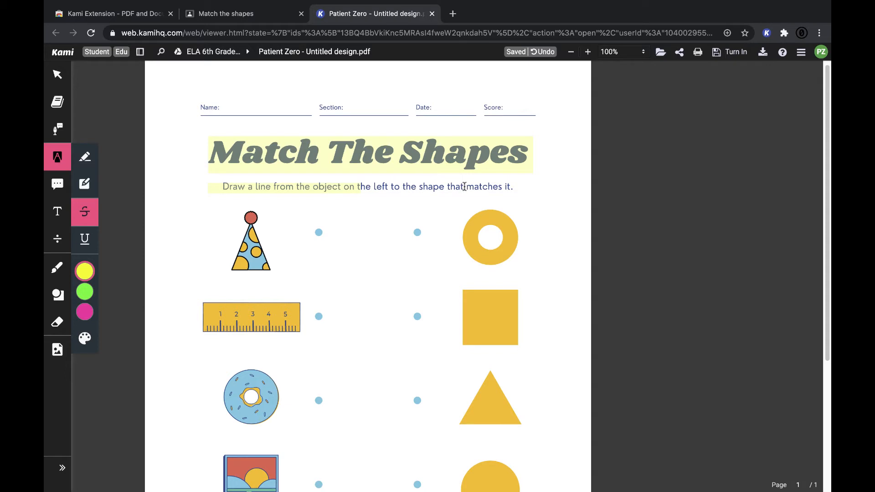
{"action": "left_click_drag", "start_coordinate": [467, 187], "coordinate": [502, 187]}
{"action": "left_click", "coordinate": [86, 239]}
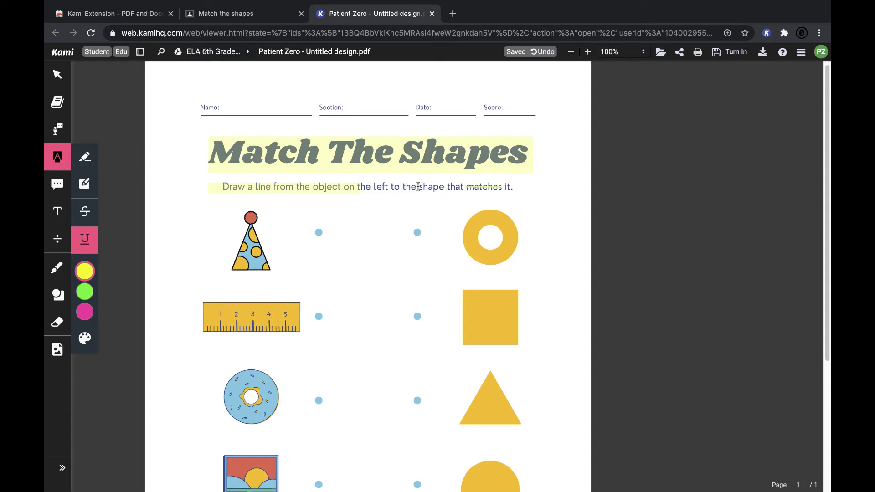
{"action": "left_click_drag", "start_coordinate": [415, 187], "coordinate": [446, 187]}
Step: Set the underline color to green, view the custom color options and dismiss them
{"action": "left_click", "coordinate": [84, 292]}
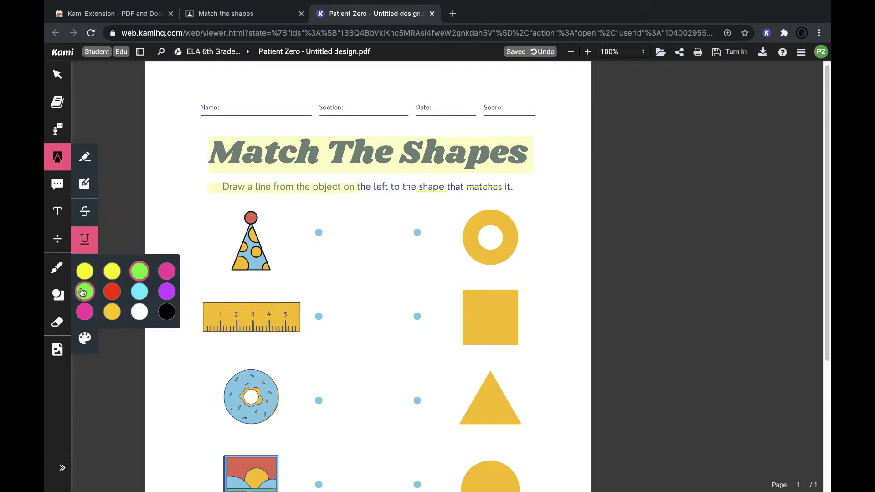
{"action": "left_click", "coordinate": [87, 337]}
{"action": "left_click", "coordinate": [568, 172]}
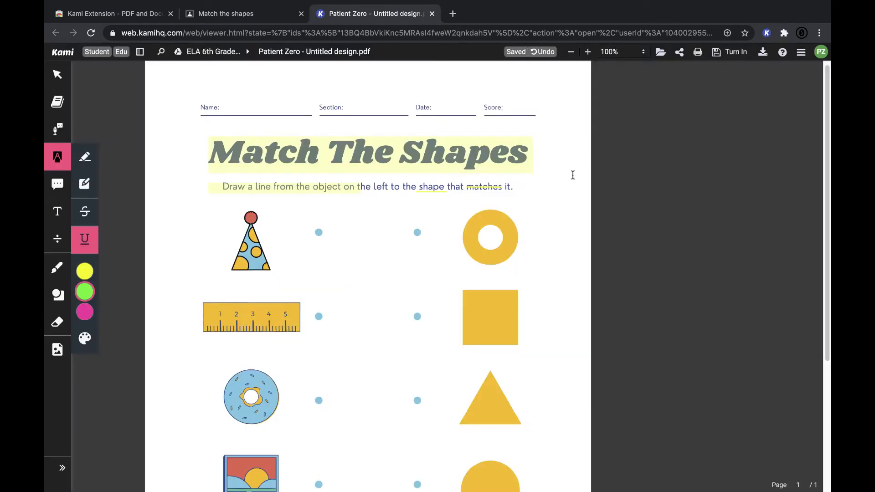
Step: Attach a text comment to the word "Section:" in the worksheet header, greeting the teacher and asking "What section are we"
{"action": "left_click", "coordinate": [57, 184]}
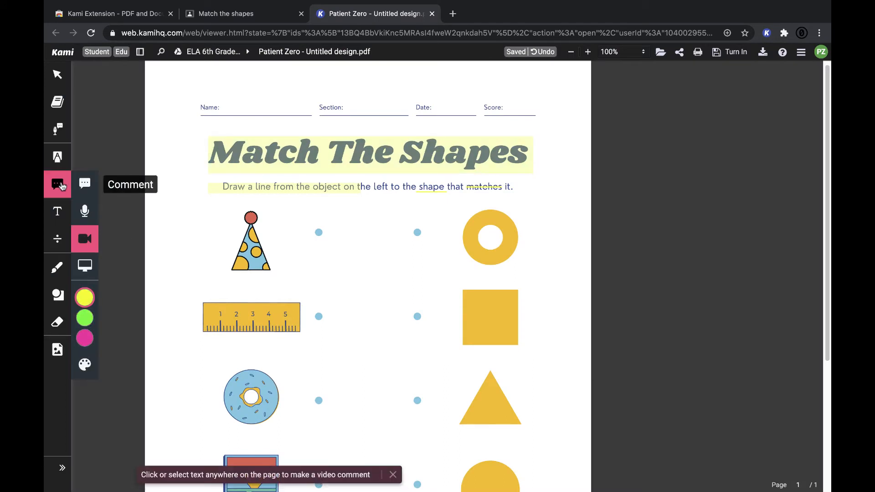
{"action": "left_click", "coordinate": [85, 184]}
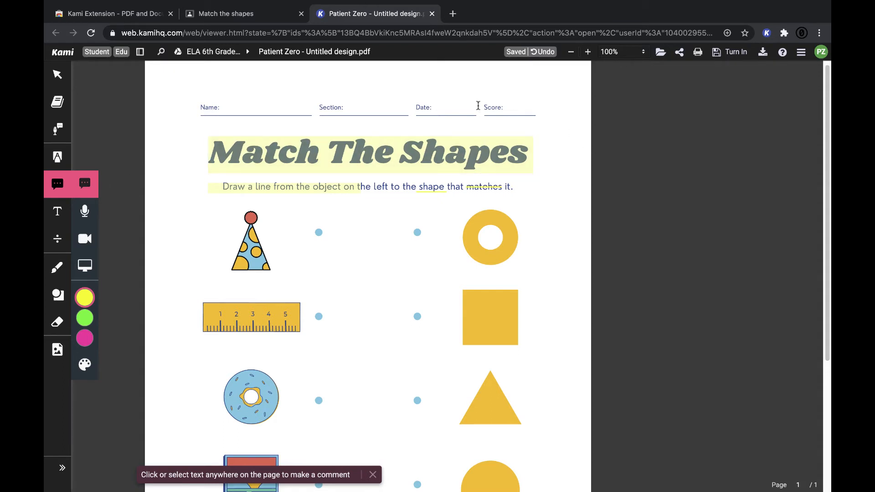
{"action": "left_click_drag", "start_coordinate": [315, 105], "coordinate": [373, 108]}
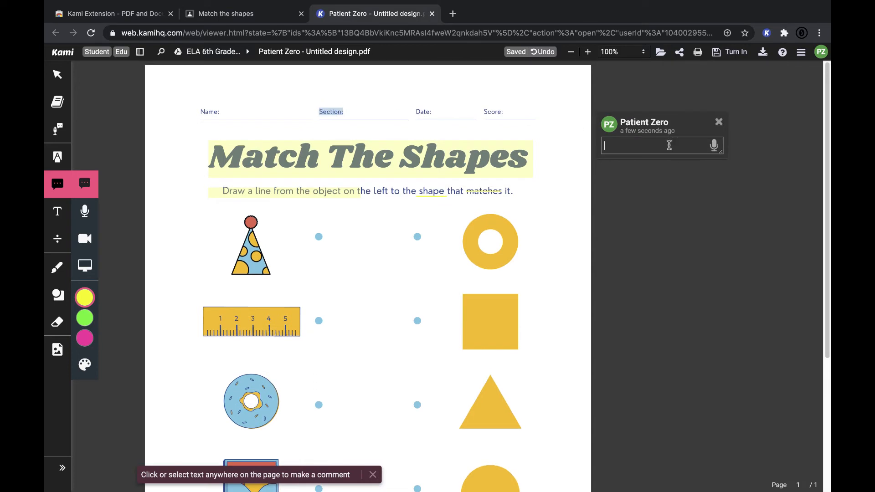
{"action": "type", "text": "Hello Mr. Bui. What"}
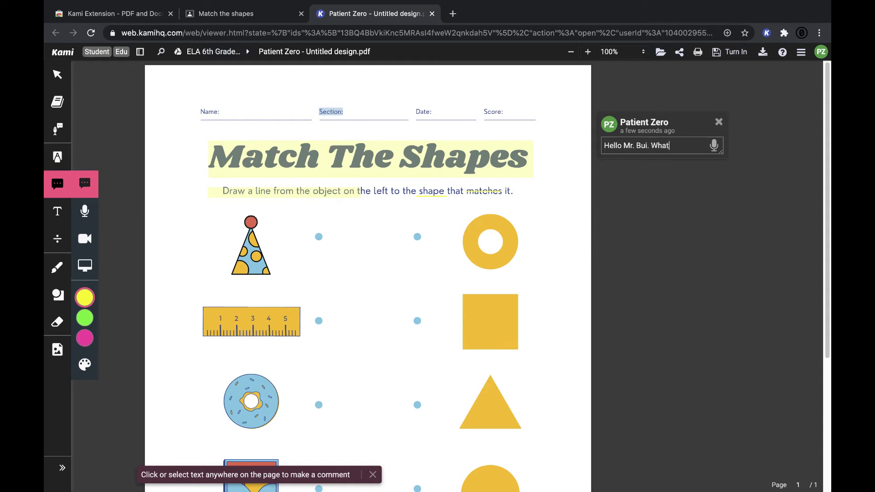
{"action": "type", "text": " section are we."}
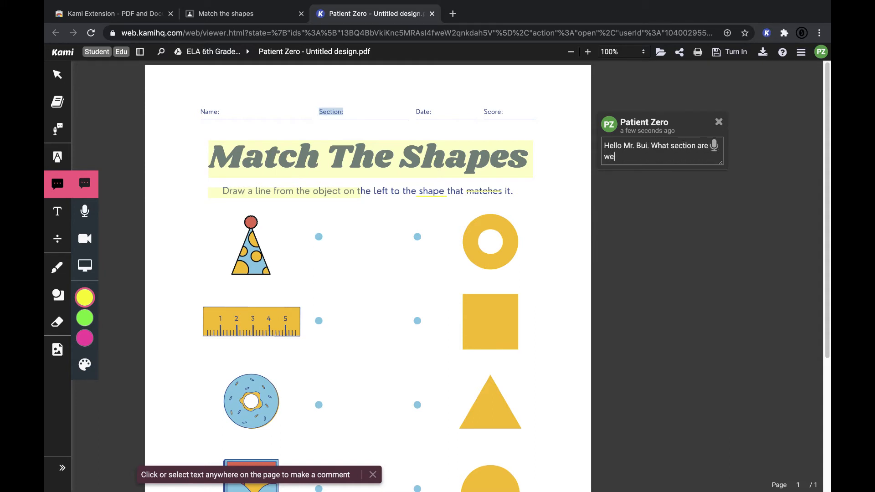
Step: Dictate additional text into the "Section:" comment by voice, stop the dictation and post the comment
{"action": "left_click", "coordinate": [715, 146]}
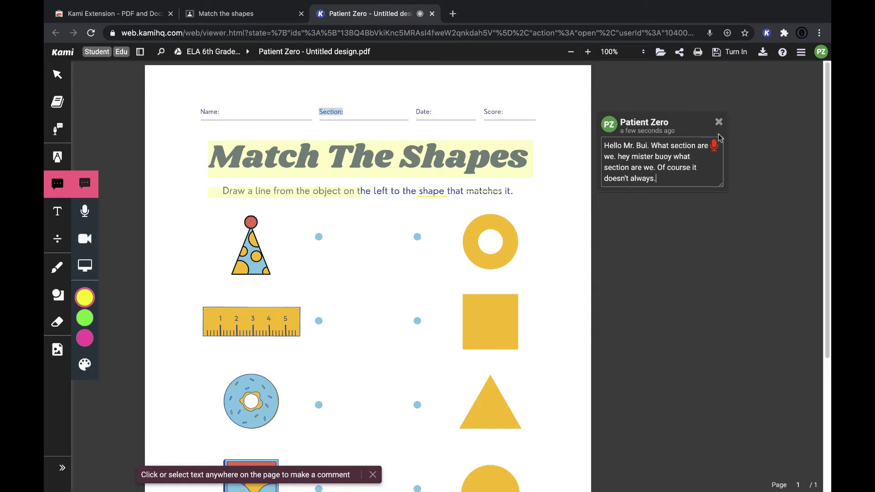
{"action": "left_click", "coordinate": [714, 144]}
{"action": "key", "text": "Return"}
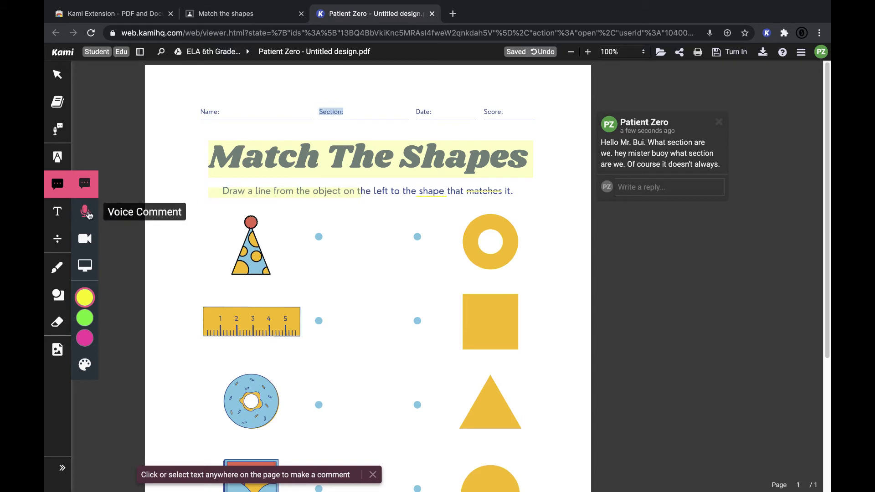
Step: Record a voice comment of about 8 seconds beside the ring shape and play back its first seconds
{"action": "left_click", "coordinate": [86, 213]}
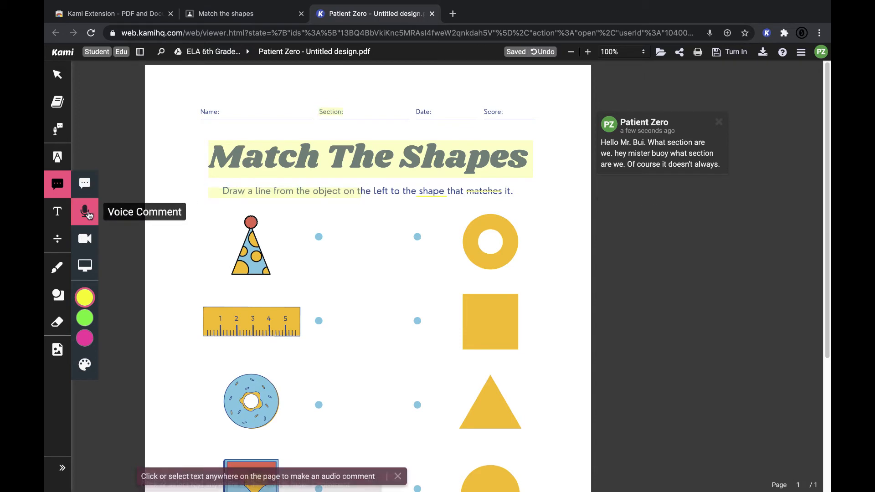
{"action": "left_click", "coordinate": [580, 223]}
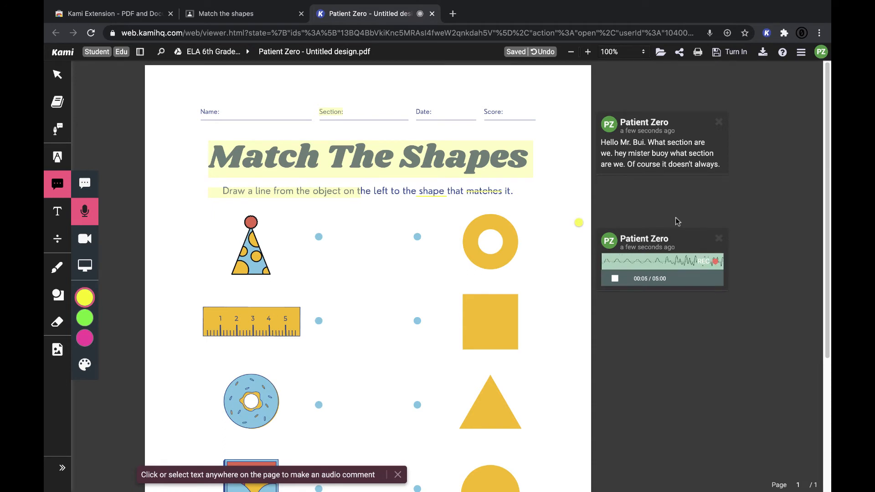
{"action": "left_click", "coordinate": [616, 278]}
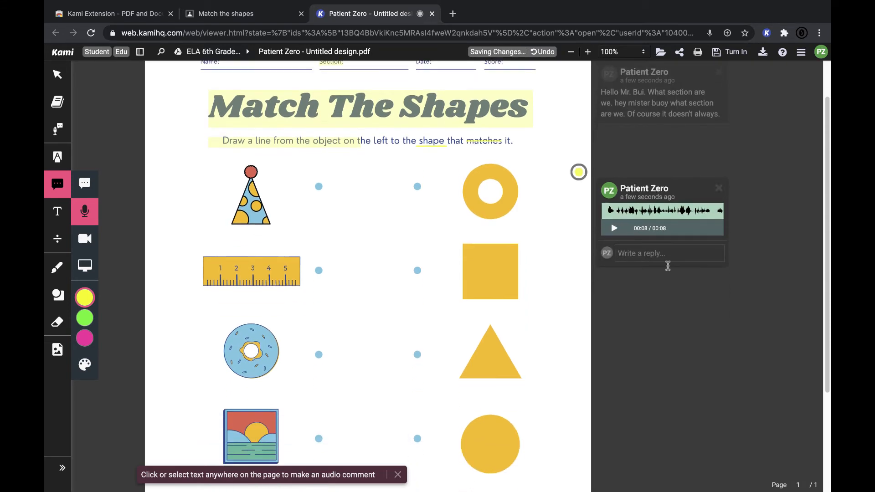
{"action": "left_click", "coordinate": [614, 229]}
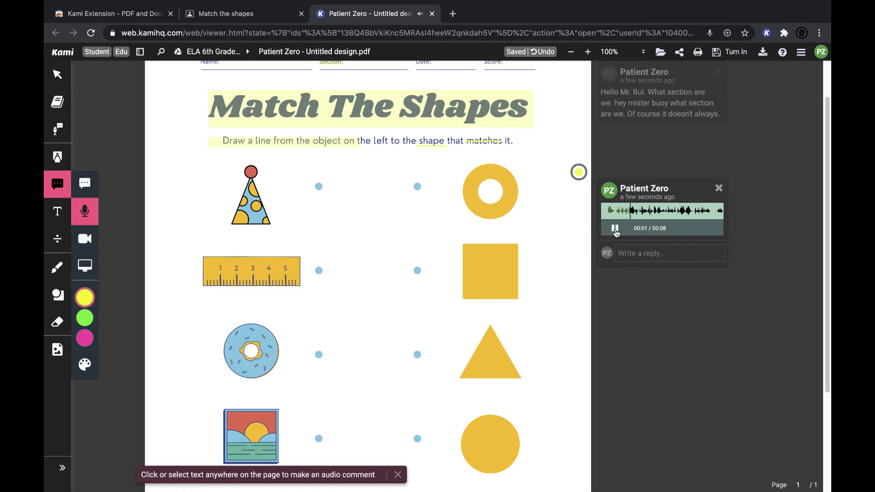
{"action": "left_click", "coordinate": [614, 228]}
{"action": "scroll", "coordinate": [683, 327], "scroll_direction": "up", "scroll_amount": 1}
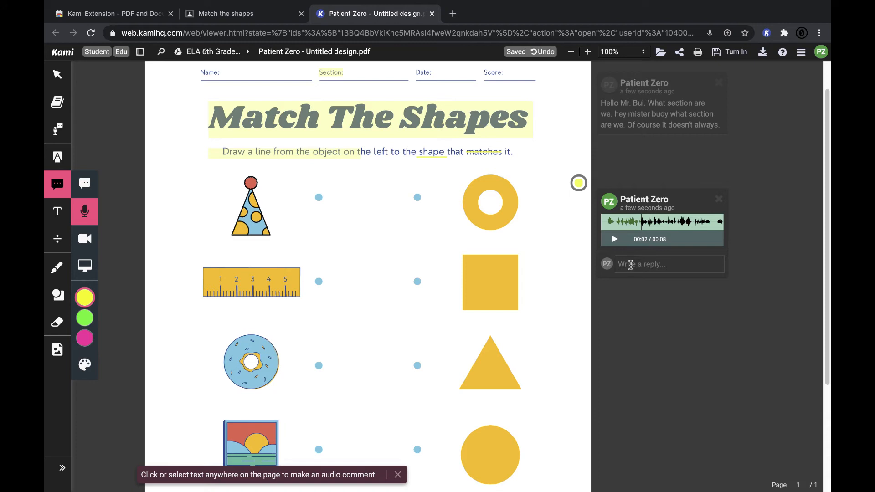
Step: Record a short webcam video comment on the word "left" in the instruction line and finish the recording
{"action": "left_click", "coordinate": [81, 240]}
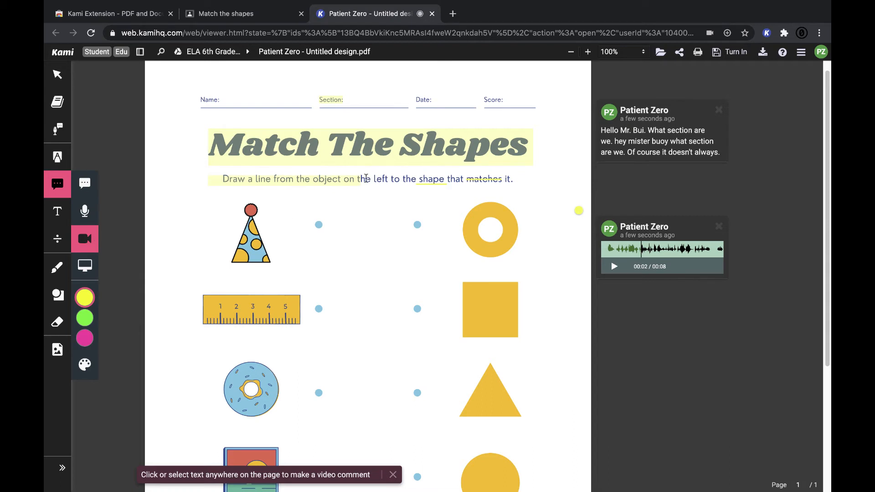
{"action": "double_click", "coordinate": [380, 179]}
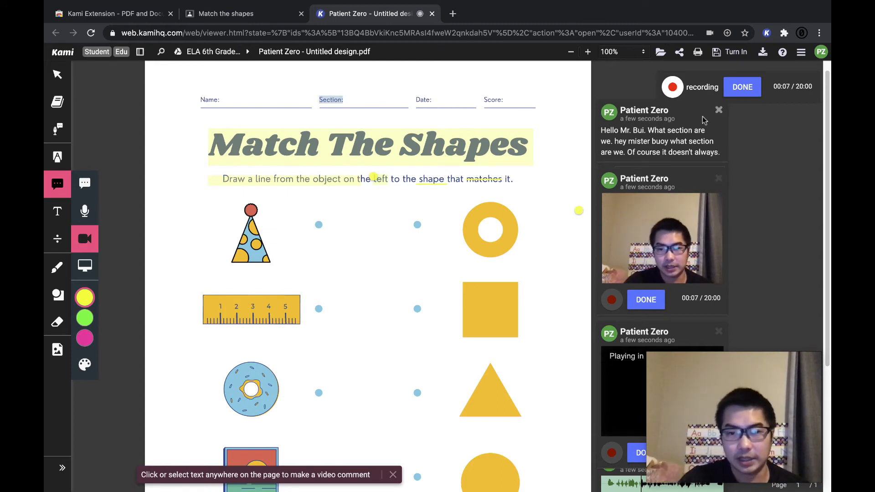
{"action": "left_click", "coordinate": [742, 88]}
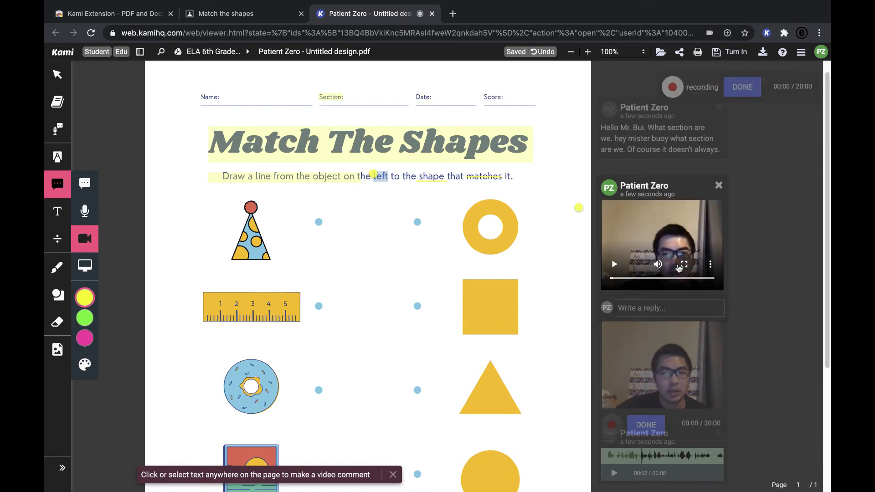
Step: Record a screen capture comment on the worksheet title and instruction line, sharing the entire Screen 1, and finish the recording
{"action": "left_click", "coordinate": [95, 266]}
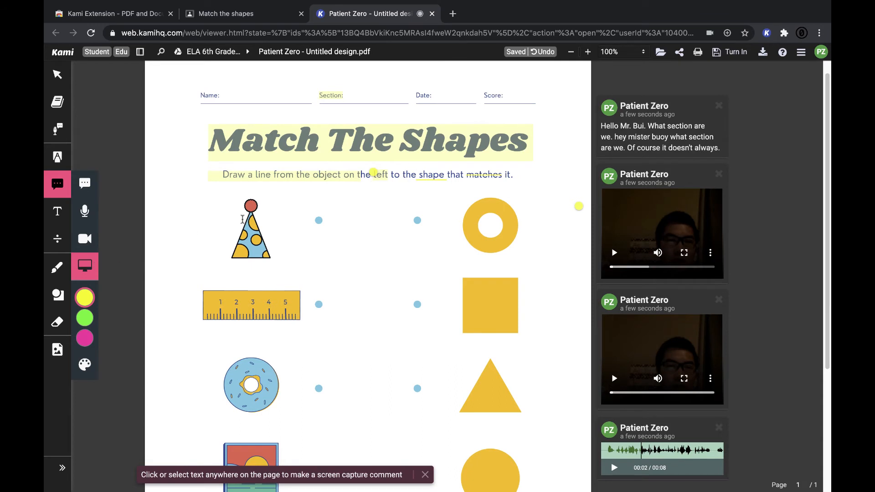
{"action": "left_click_drag", "start_coordinate": [278, 155], "coordinate": [218, 134]}
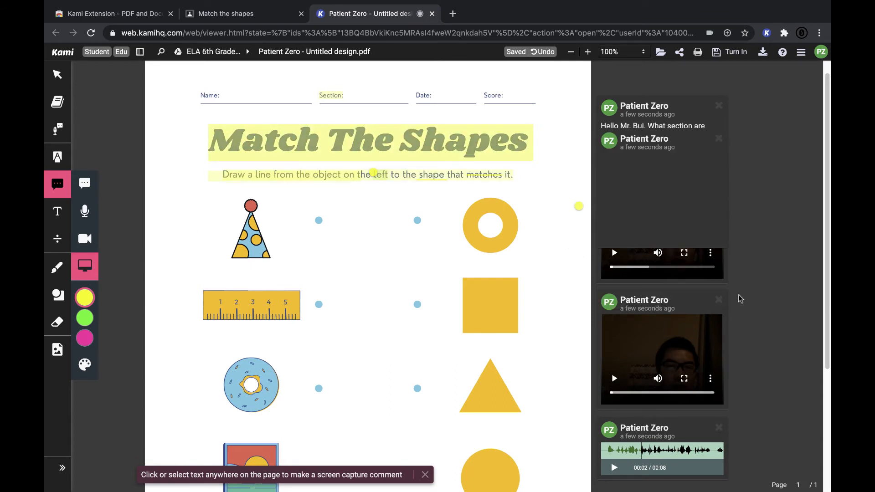
{"action": "left_click", "coordinate": [320, 175]}
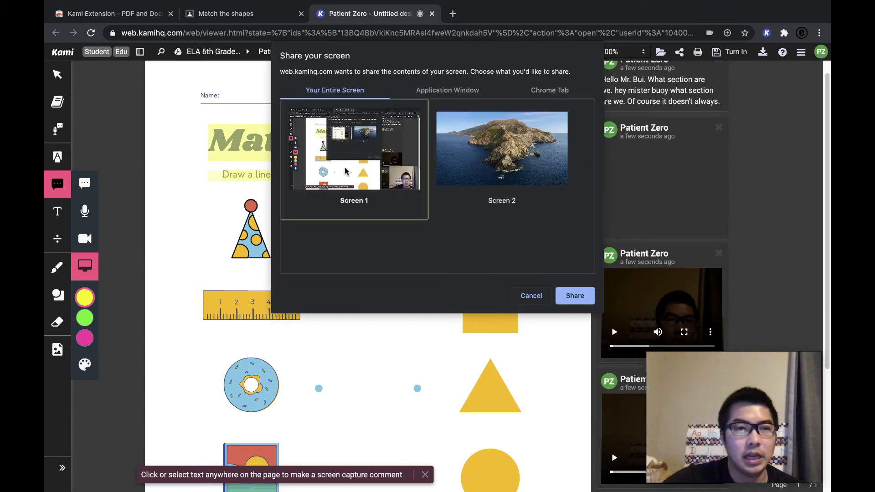
{"action": "left_click", "coordinate": [570, 301]}
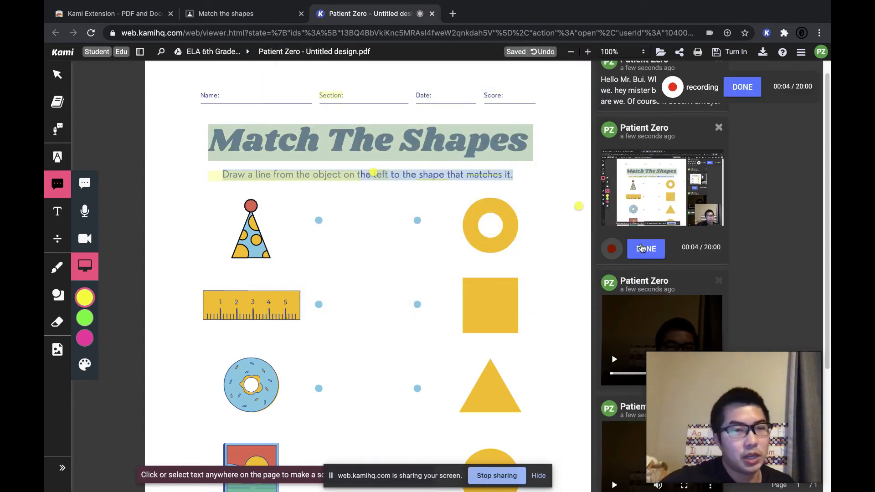
{"action": "left_click", "coordinate": [637, 248]}
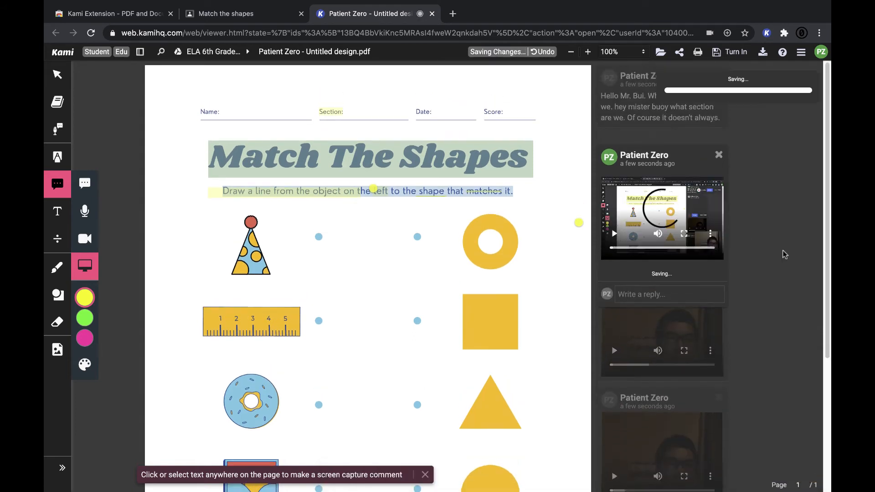
{"action": "scroll", "coordinate": [765, 239], "scroll_direction": "down", "scroll_amount": 1}
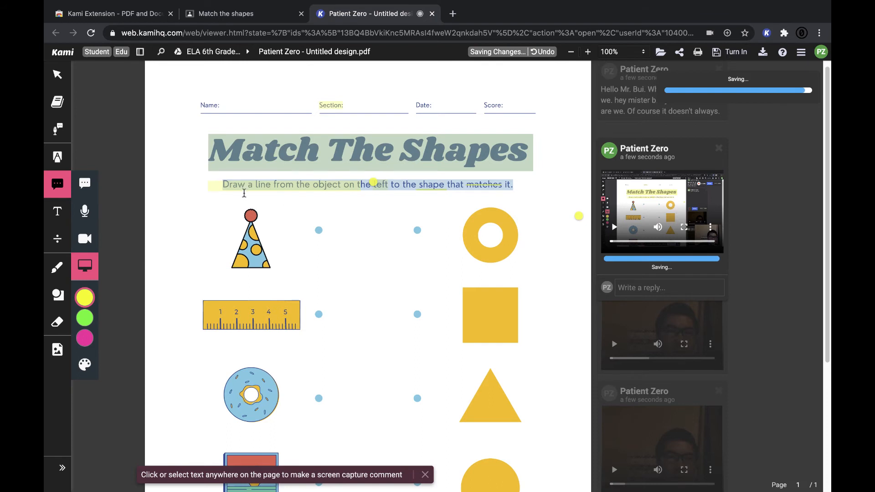
Step: Place a 16px black text box beside the "Name:" label and set its font to Roboto
{"action": "left_click", "coordinate": [56, 211]}
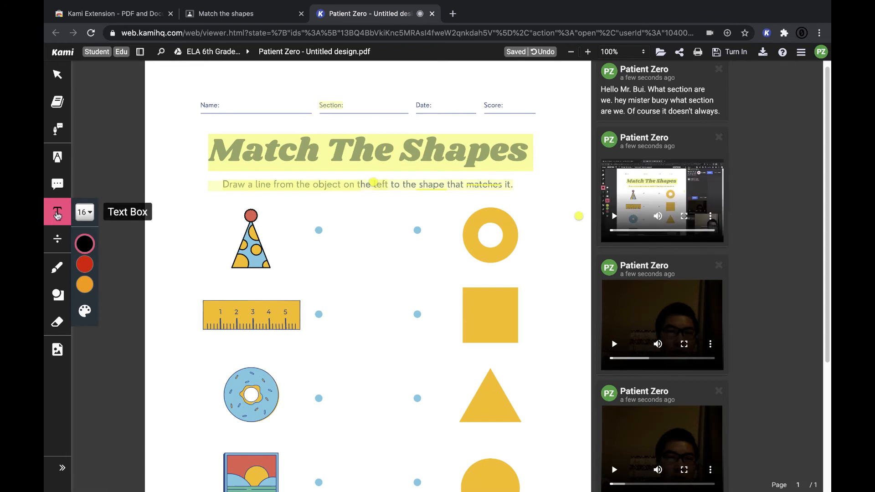
{"action": "left_click", "coordinate": [84, 212]}
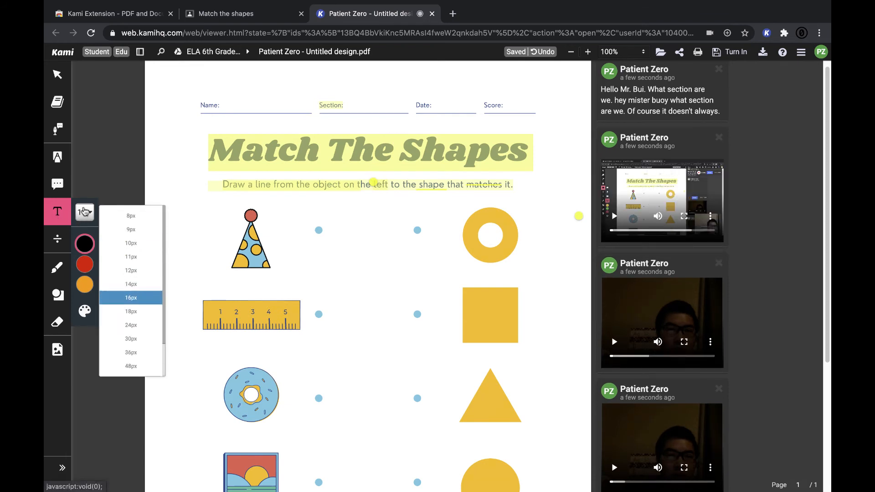
{"action": "mouse_move", "coordinate": [83, 245]}
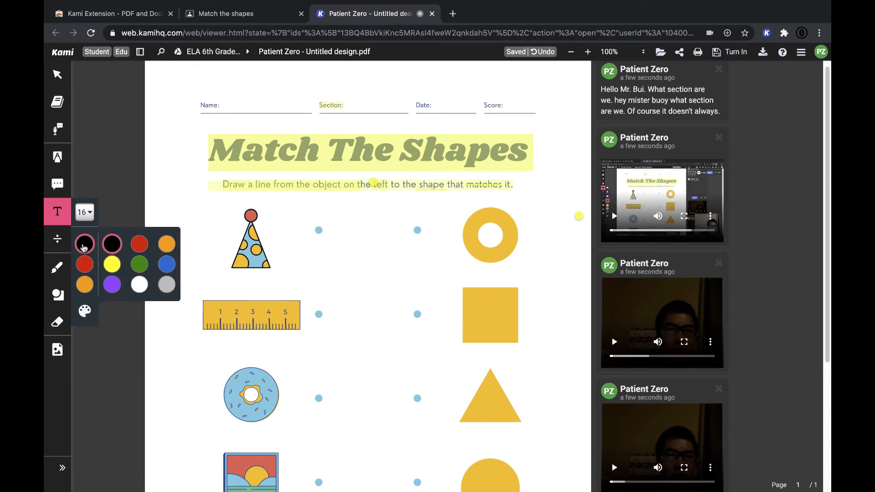
{"action": "left_click", "coordinate": [225, 101]}
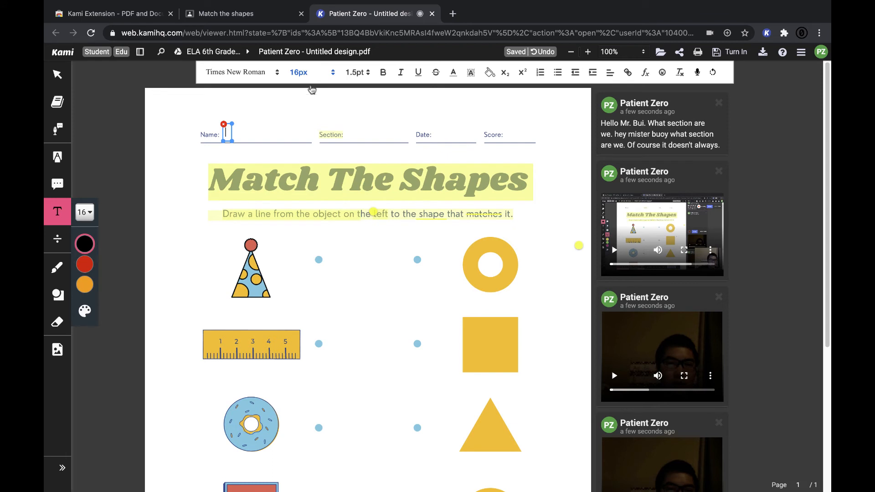
{"action": "left_click", "coordinate": [254, 73]}
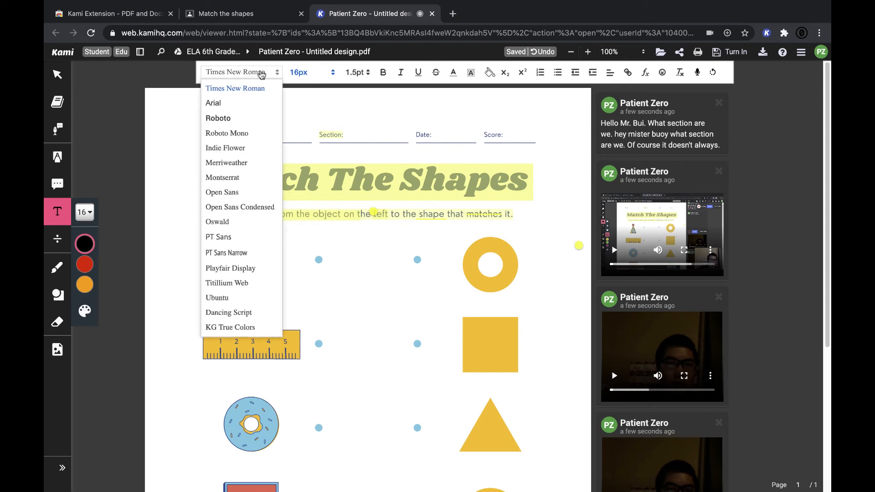
{"action": "left_click", "coordinate": [220, 116]}
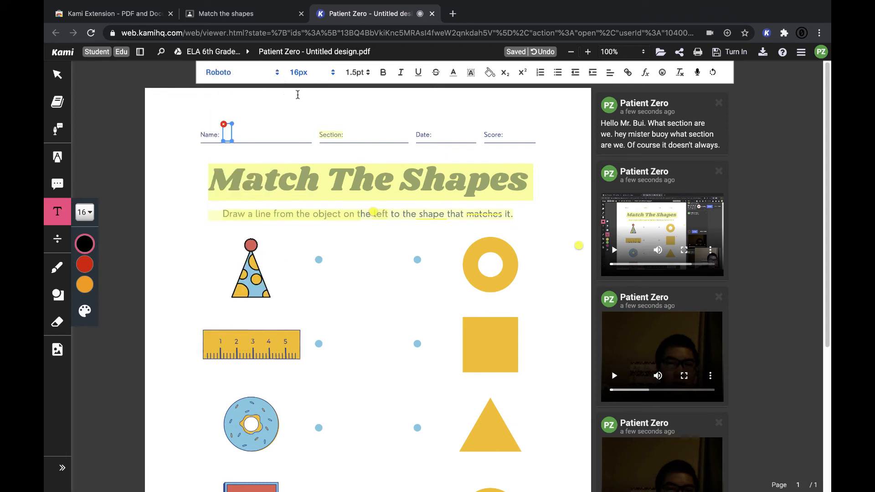
Step: Enter the student's initials in the text box beside "Name:" and reposition it closer to the line
{"action": "left_click", "coordinate": [319, 75]}
{"action": "left_click", "coordinate": [319, 75]}
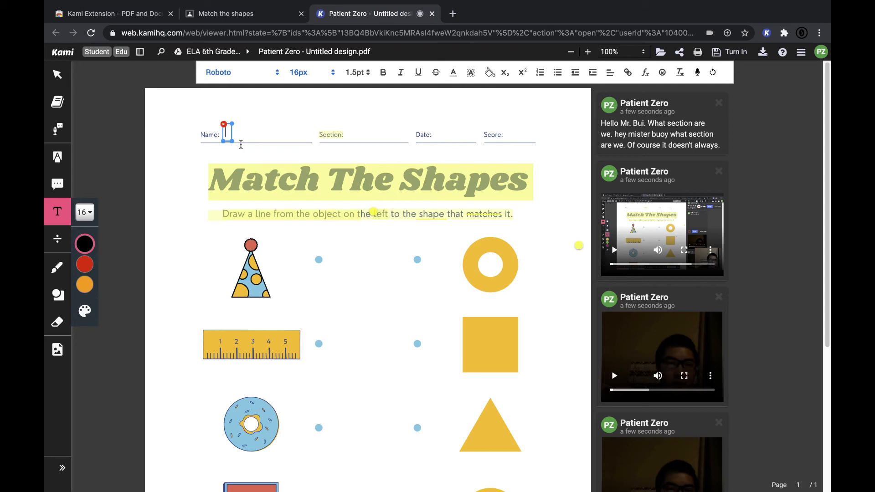
{"action": "type", "text": "PO"}
{"action": "left_click", "coordinate": [188, 171]}
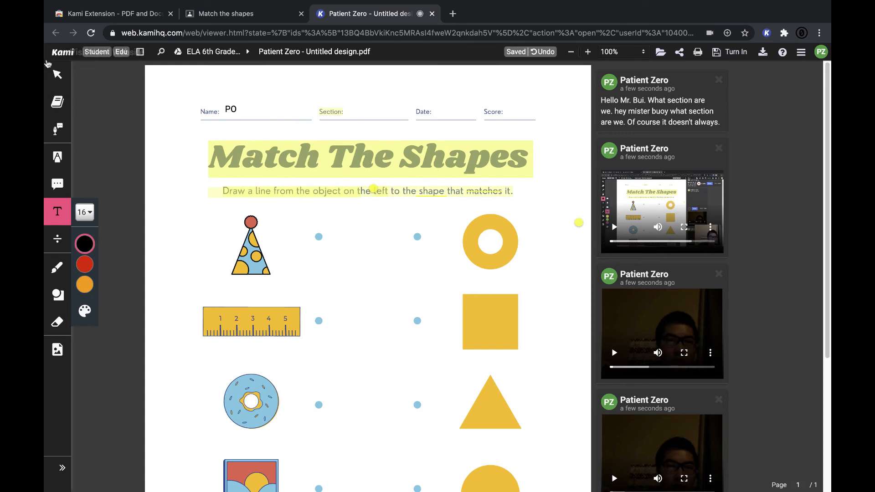
{"action": "left_click", "coordinate": [57, 74]}
{"action": "left_click", "coordinate": [233, 109]}
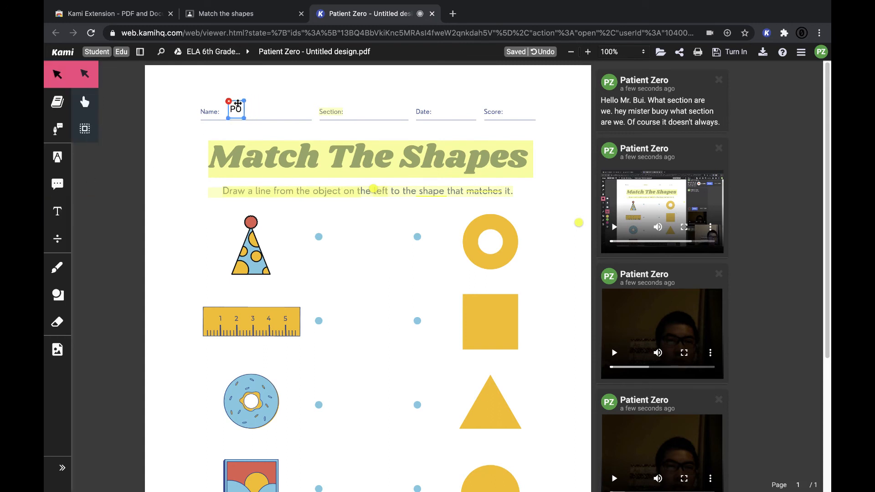
Step: Browse the math symbols available in the equation tool
{"action": "left_click", "coordinate": [59, 210]}
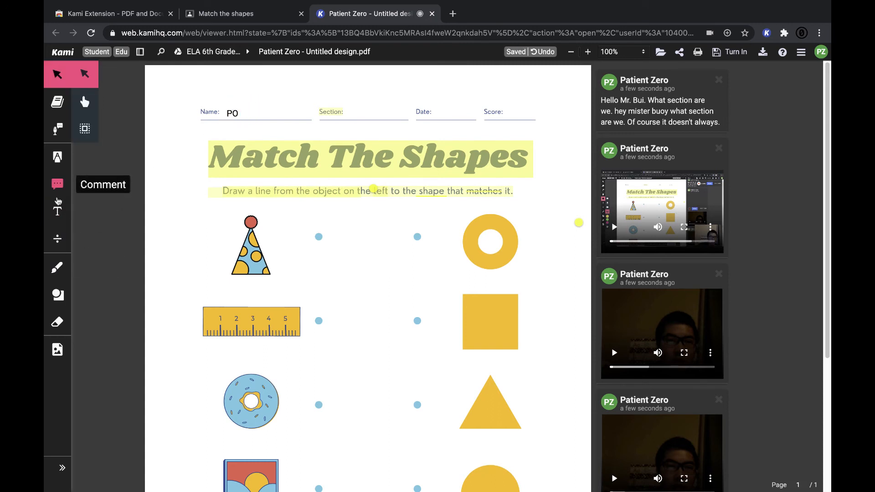
{"action": "left_click", "coordinate": [66, 237]}
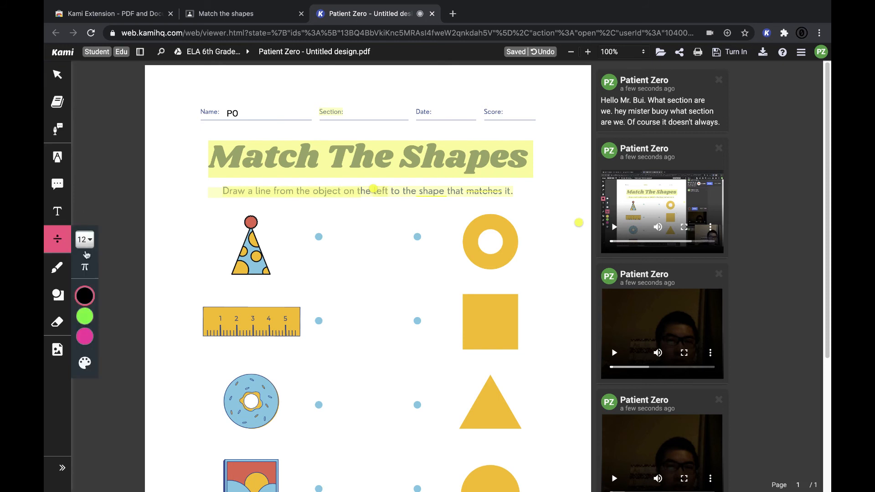
{"action": "left_click", "coordinate": [86, 266]}
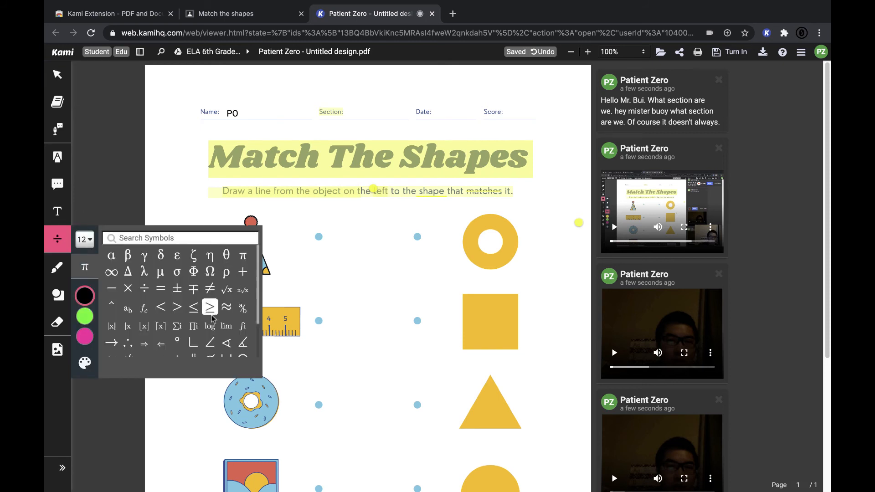
{"action": "scroll", "coordinate": [196, 310], "scroll_direction": "down", "scroll_amount": 2}
{"action": "scroll", "coordinate": [185, 305], "scroll_direction": "up", "scroll_amount": 2}
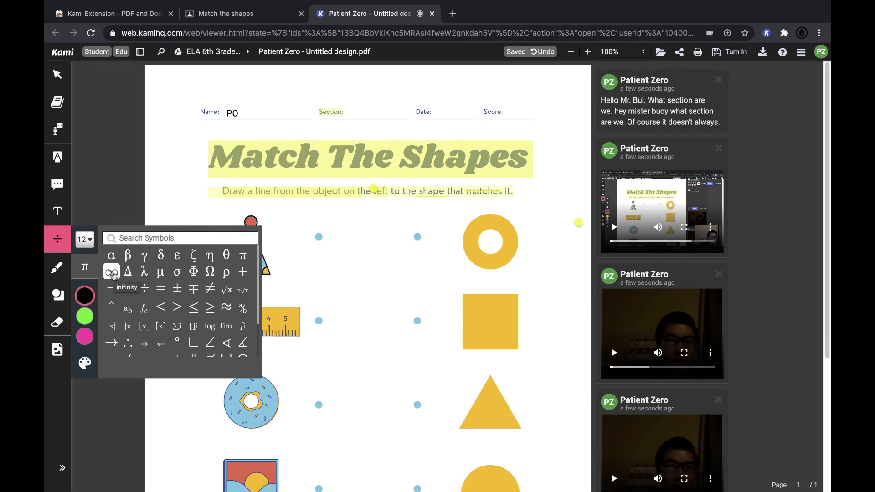
Step: With the black size 1 drawing brush, circle the party hat freehand and draw a line from it to the yellow triangle
{"action": "left_click", "coordinate": [57, 267]}
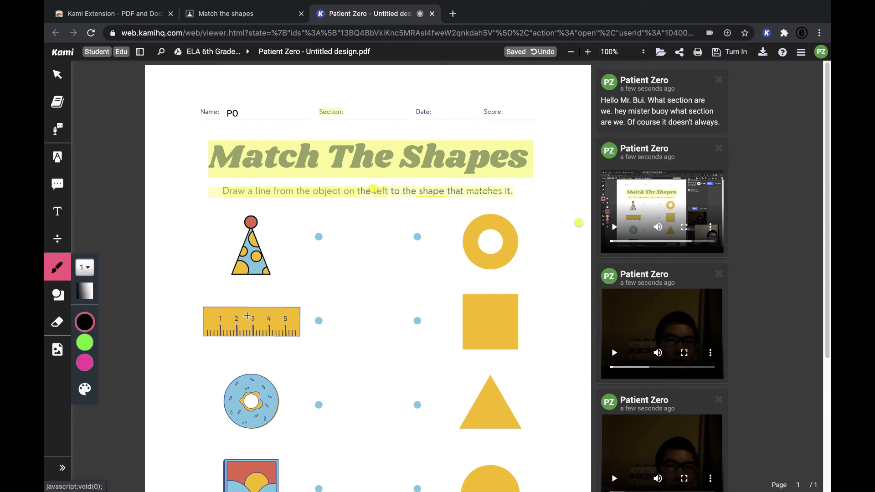
{"action": "scroll", "coordinate": [248, 314], "scroll_direction": "down", "scroll_amount": 1}
{"action": "scroll", "coordinate": [245, 316], "scroll_direction": "down", "scroll_amount": 1}
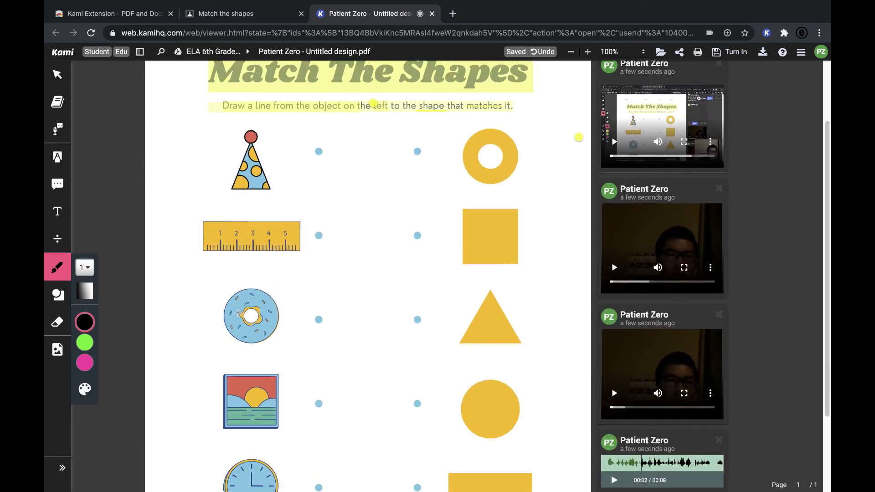
{"action": "left_click", "coordinate": [81, 322]}
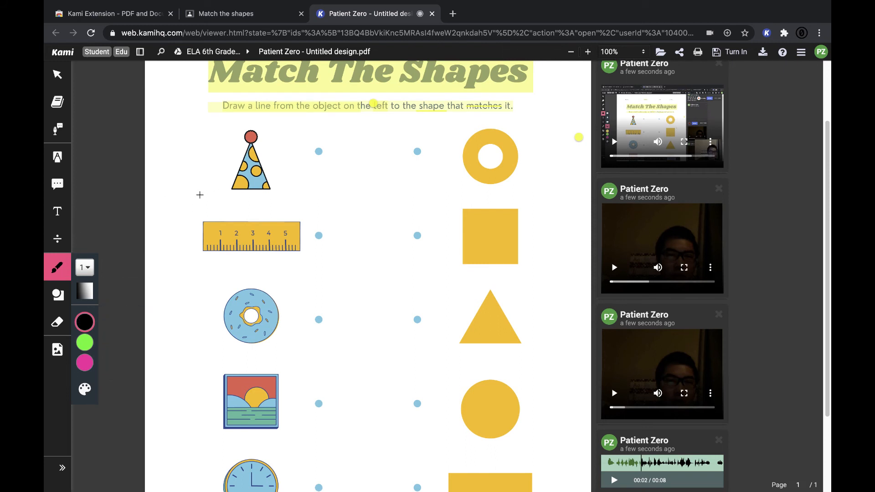
{"action": "left_click_drag", "start_coordinate": [351, 151], "coordinate": [249, 126]}
{"action": "mouse_move", "coordinate": [229, 163]}
{"action": "left_mouse_down"}
{"action": "mouse_move", "coordinate": [366, 141]}
{"action": "mouse_move", "coordinate": [345, 140]}
{"action": "left_mouse_up"}
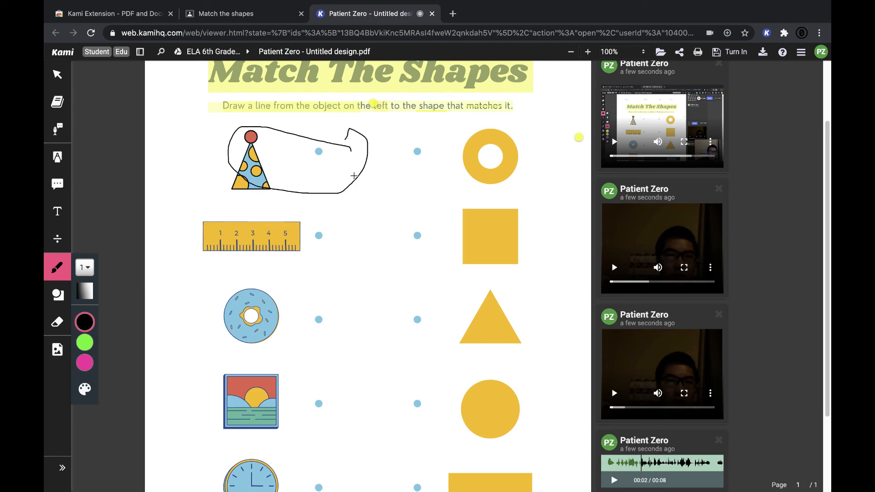
{"action": "left_click_drag", "start_coordinate": [354, 175], "coordinate": [449, 308]}
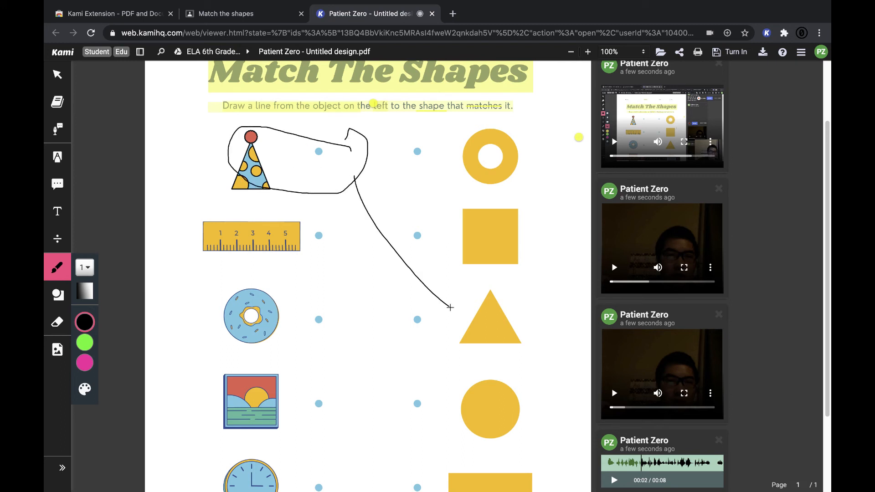
Step: Set the brush size to 6, circle the ruler freehand, and draw a thick line down to and around the yellow rectangle
{"action": "left_click", "coordinate": [85, 273]}
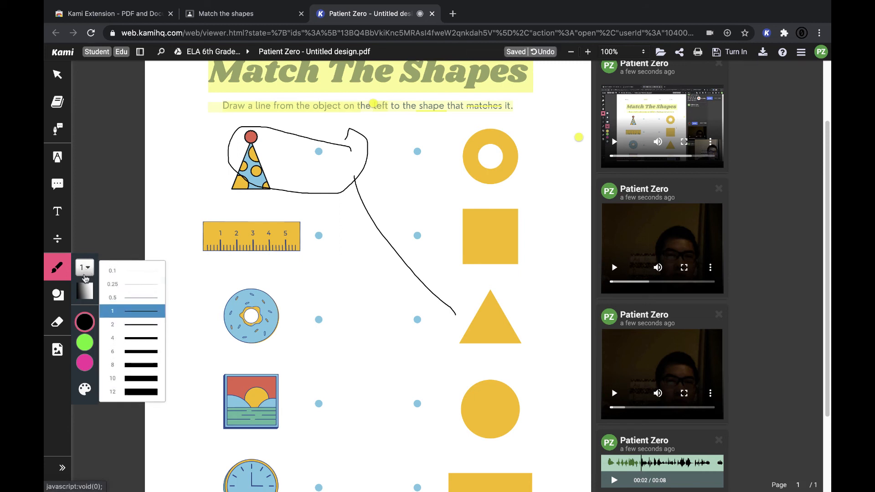
{"action": "left_click", "coordinate": [135, 352]}
{"action": "mouse_move", "coordinate": [294, 207]}
{"action": "left_mouse_down"}
{"action": "mouse_move", "coordinate": [182, 259]}
{"action": "mouse_move", "coordinate": [344, 239]}
{"action": "mouse_move", "coordinate": [320, 216]}
{"action": "left_mouse_up"}
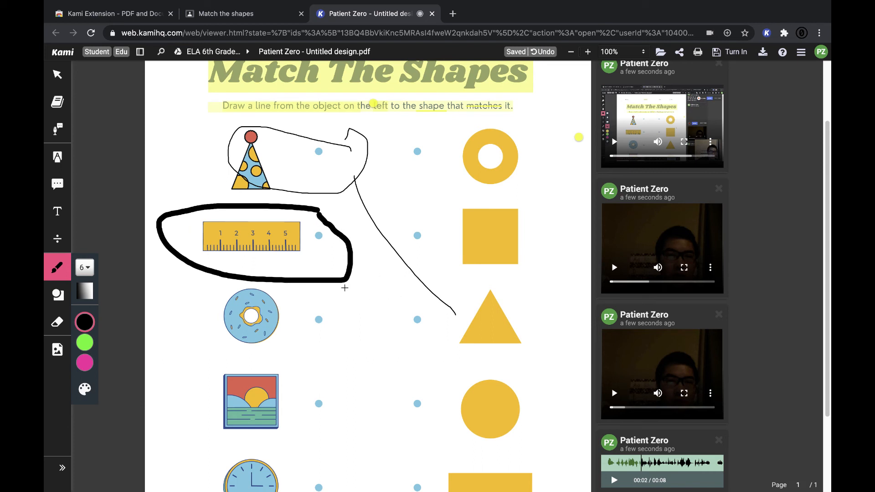
{"action": "mouse_move", "coordinate": [344, 287]}
{"action": "left_mouse_down"}
{"action": "mouse_move", "coordinate": [420, 473]}
{"action": "mouse_move", "coordinate": [558, 467]}
{"action": "left_mouse_up"}
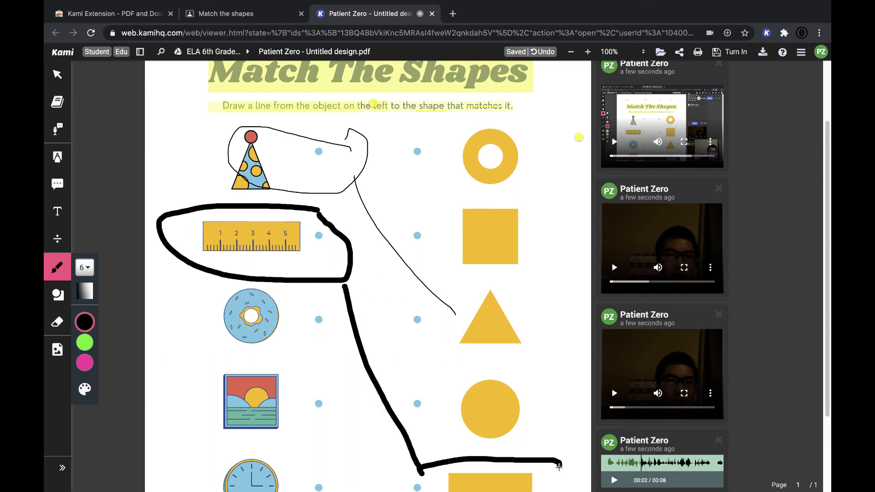
{"action": "scroll", "coordinate": [551, 478], "scroll_direction": "down", "scroll_amount": 3}
{"action": "mouse_move", "coordinate": [554, 367]}
{"action": "left_mouse_down"}
{"action": "mouse_move", "coordinate": [502, 445]}
{"action": "mouse_move", "coordinate": [407, 355]}
{"action": "left_mouse_up"}
{"action": "scroll", "coordinate": [346, 363], "scroll_direction": "up", "scroll_amount": 3}
{"action": "scroll", "coordinate": [346, 362], "scroll_direction": "up", "scroll_amount": 2}
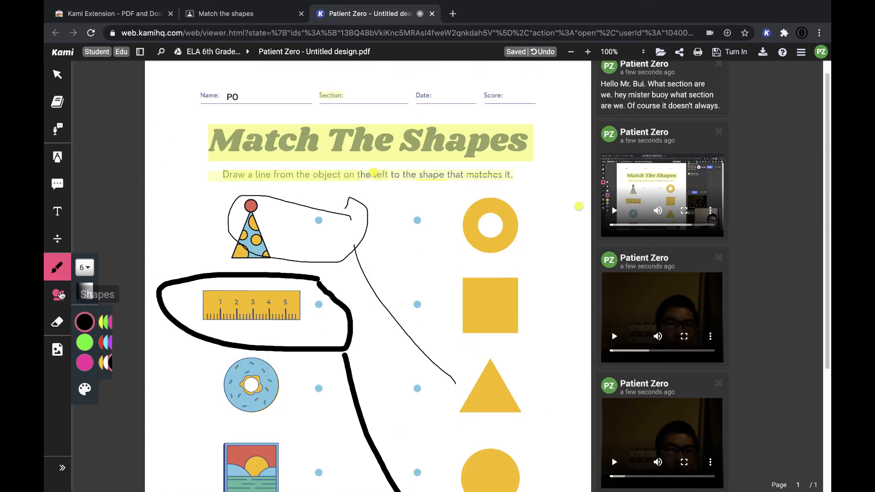
Step: Insert a black ellipse outline beside the yellow ring and a black triangle outline beside the worksheet title
{"action": "left_click", "coordinate": [59, 295]}
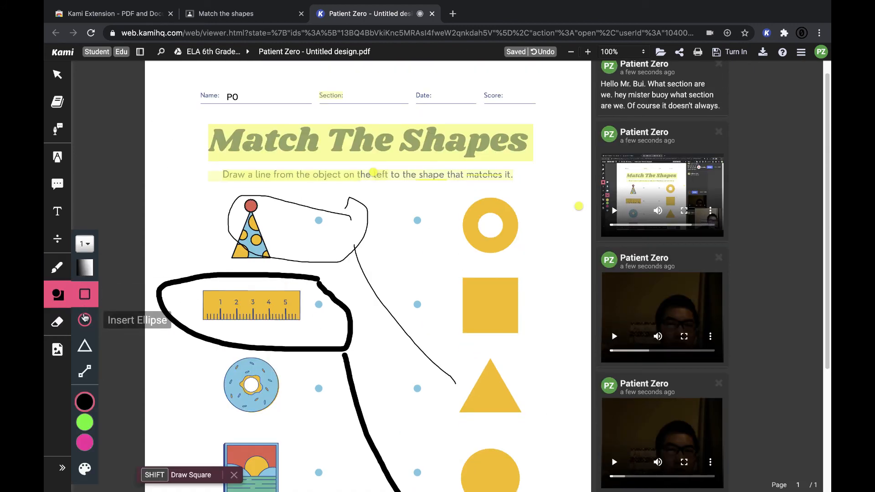
{"action": "left_click", "coordinate": [85, 320]}
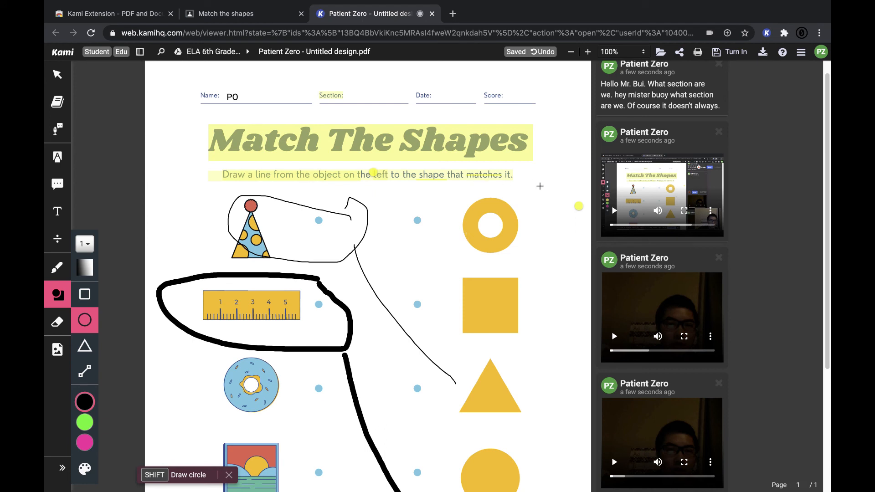
{"action": "left_click_drag", "start_coordinate": [539, 186], "coordinate": [578, 227]}
{"action": "left_click", "coordinate": [85, 347]}
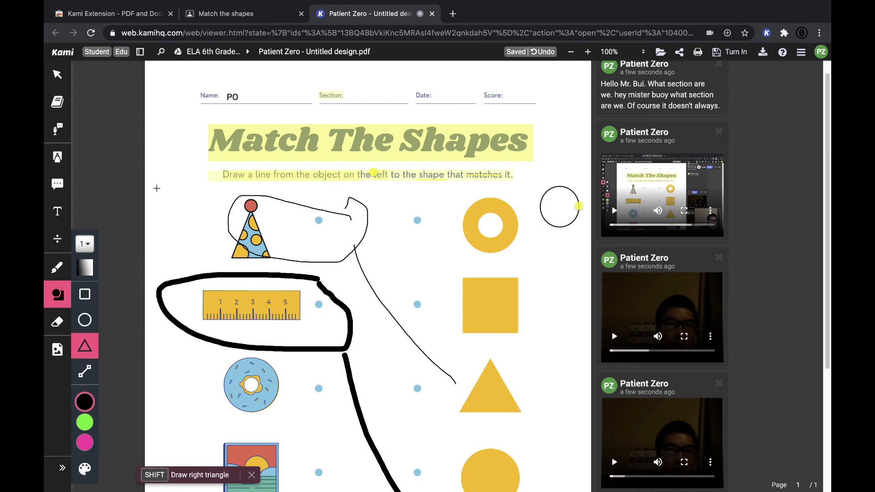
{"action": "left_click_drag", "start_coordinate": [177, 145], "coordinate": [195, 170]}
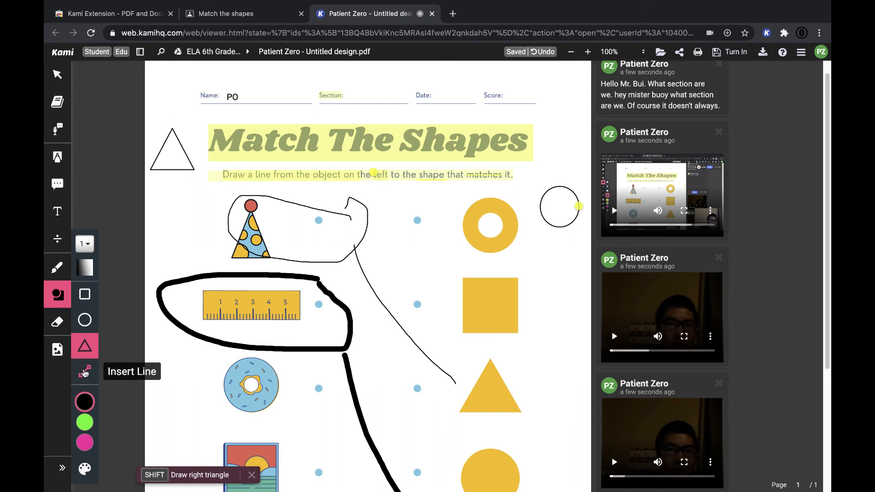
Step: Insert connected straight black lines running around the ruler and across the donut with the line shape tool
{"action": "left_click", "coordinate": [84, 373]}
{"action": "mouse_move", "coordinate": [215, 375]}
{"action": "left_mouse_down"}
{"action": "mouse_move", "coordinate": [409, 352]}
{"action": "mouse_move", "coordinate": [373, 269]}
{"action": "left_mouse_up"}
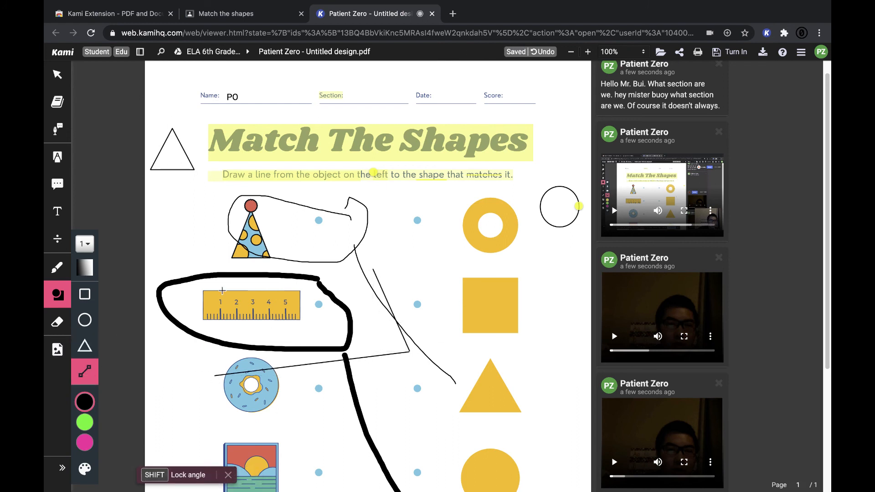
{"action": "mouse_move", "coordinate": [211, 265]}
{"action": "left_mouse_down"}
{"action": "mouse_move", "coordinate": [184, 301]}
{"action": "mouse_move", "coordinate": [183, 362]}
{"action": "mouse_move", "coordinate": [215, 375]}
{"action": "left_mouse_up"}
Step: Erase the party hat loop, its connector and the straight lines, and remove the ruler loop with the all-annotations eraser
{"action": "left_click", "coordinate": [57, 321]}
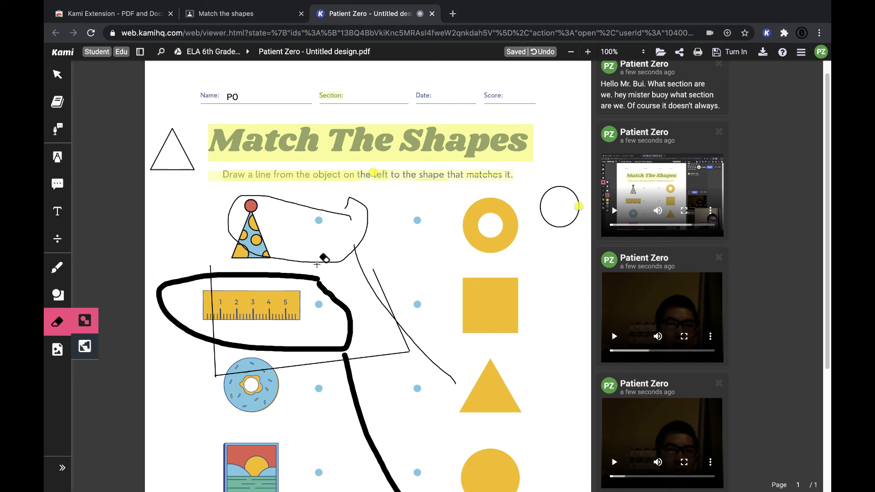
{"action": "mouse_move", "coordinate": [337, 262]}
{"action": "left_mouse_down"}
{"action": "mouse_move", "coordinate": [351, 253]}
{"action": "mouse_move", "coordinate": [381, 322]}
{"action": "mouse_move", "coordinate": [381, 353]}
{"action": "left_mouse_up"}
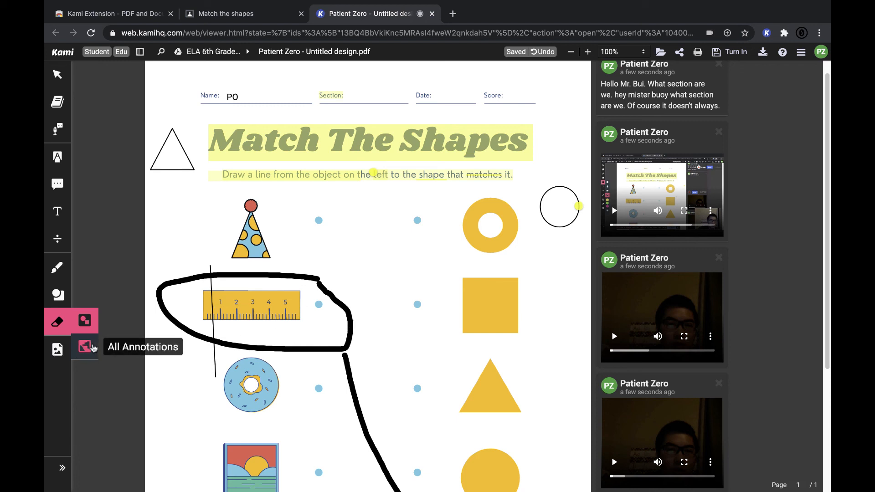
{"action": "left_click", "coordinate": [93, 349]}
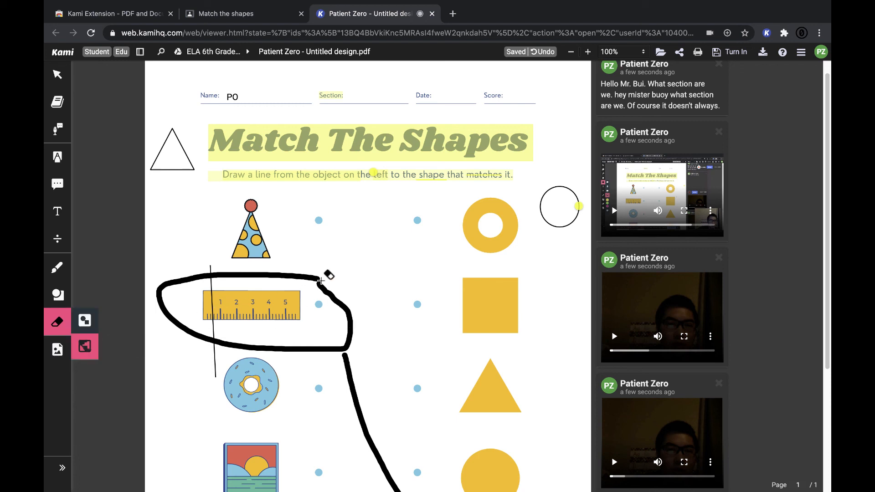
{"action": "left_click_drag", "start_coordinate": [328, 276], "coordinate": [233, 271]}
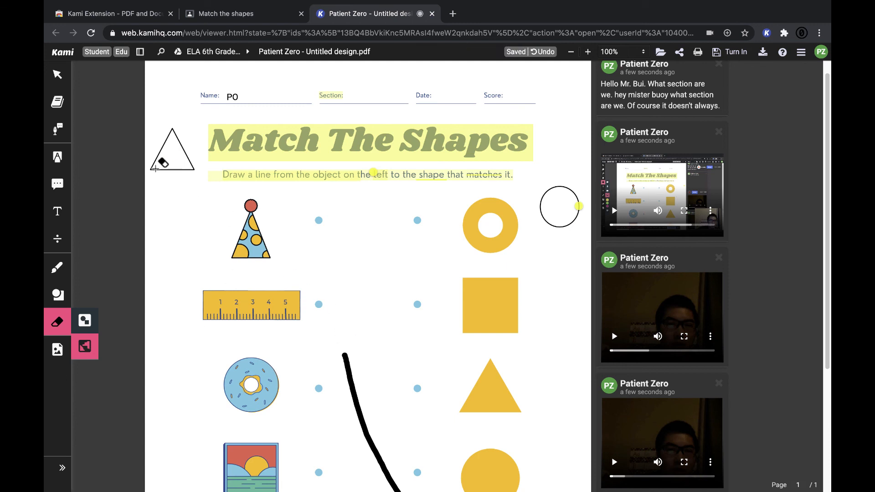
Step: Insert the aerial map image from Google Drive and place it over the party hat and ruler
{"action": "left_click", "coordinate": [58, 349]}
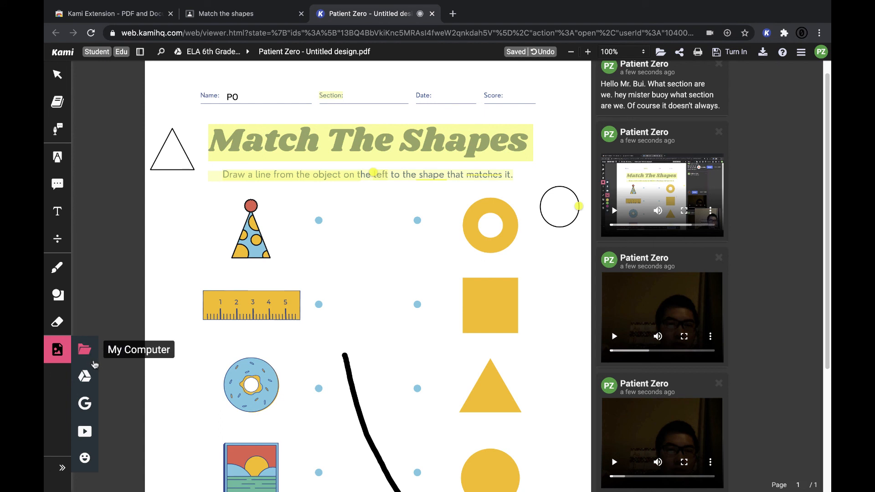
{"action": "left_click", "coordinate": [85, 375]}
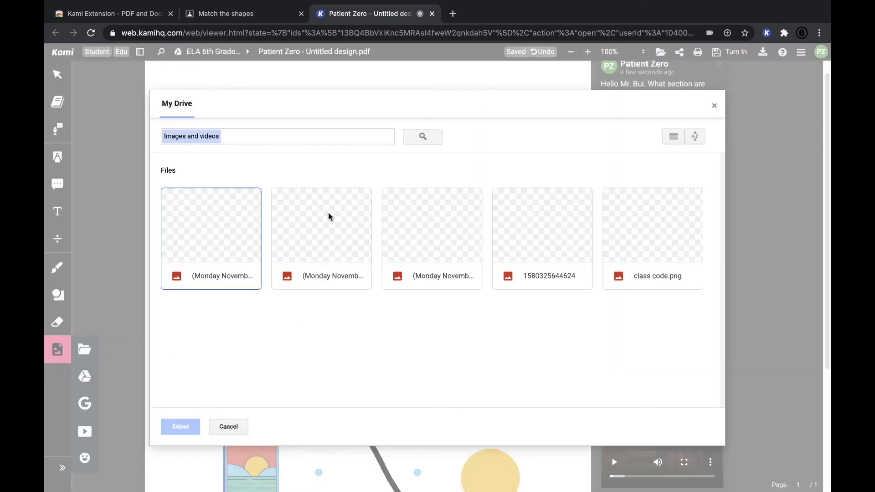
{"action": "left_click", "coordinate": [331, 223]}
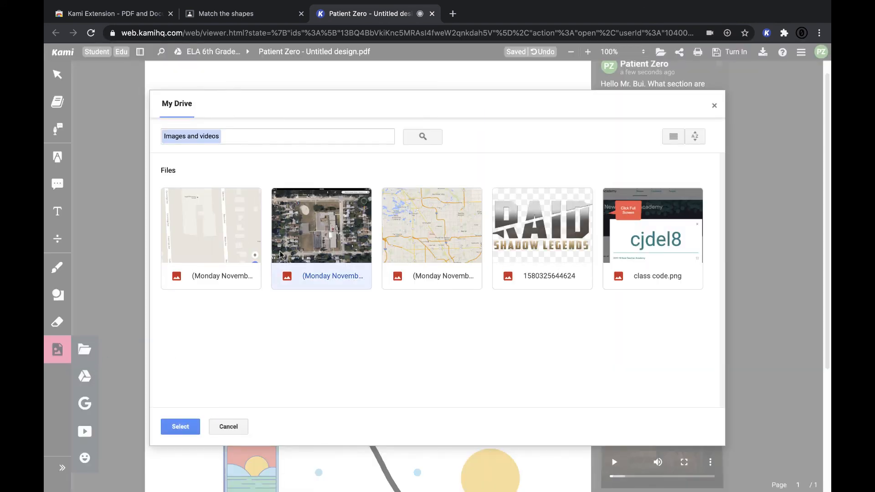
{"action": "left_click", "coordinate": [182, 429]}
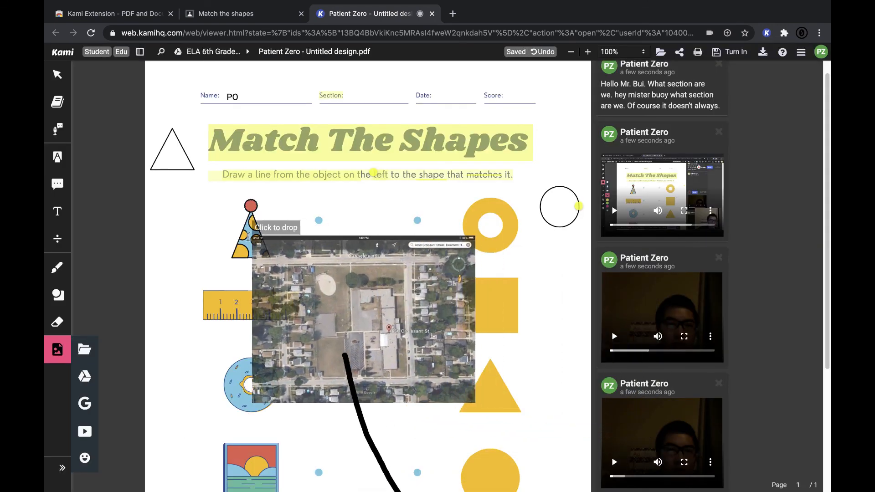
{"action": "left_click", "coordinate": [218, 238]}
{"action": "left_click_drag", "start_coordinate": [325, 399], "coordinate": [281, 375]}
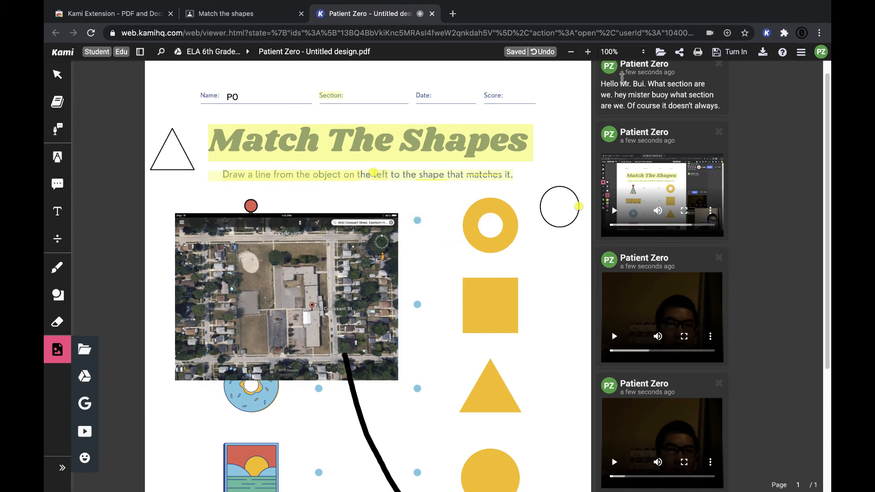
Step: Turn in the "Match the shapes" assignment from Kami, and close the Kami document tab to return to Google Classroom
{"action": "left_click", "coordinate": [730, 52]}
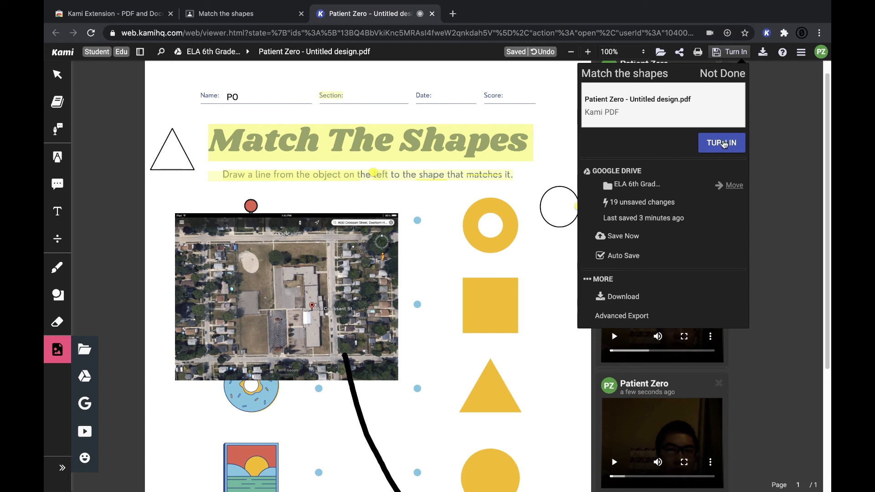
{"action": "left_click", "coordinate": [724, 144]}
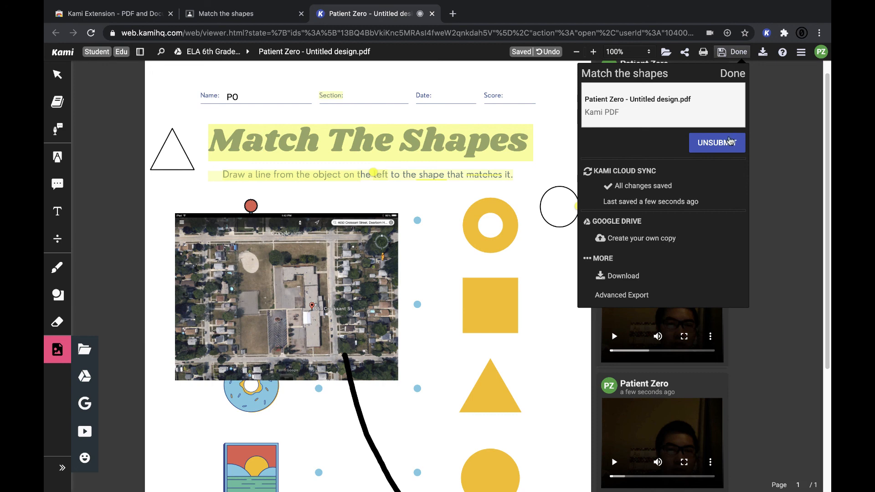
{"action": "left_click", "coordinate": [242, 14]}
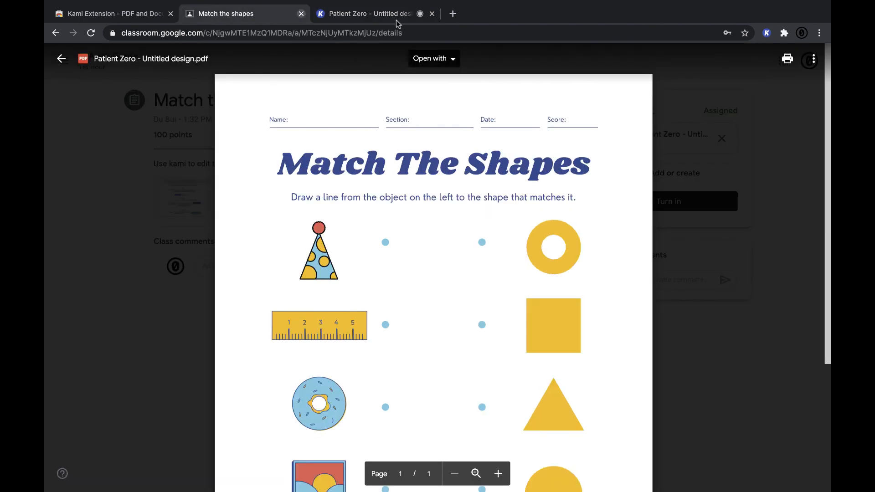
{"action": "left_click", "coordinate": [432, 13]}
Step: Leave the old preview, review the submitted PDF attached under Your work, and return to the assignment page
{"action": "left_click", "coordinate": [716, 216]}
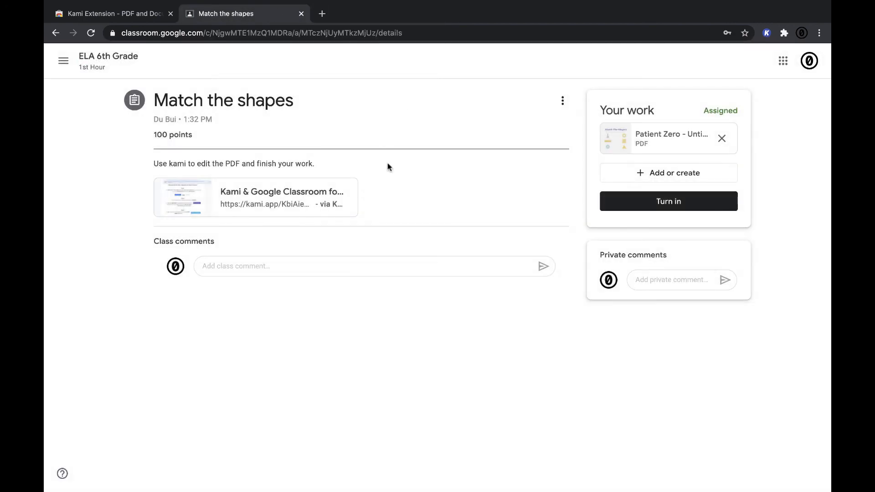
{"action": "left_click", "coordinate": [672, 136]}
{"action": "scroll", "coordinate": [457, 175], "scroll_direction": "down", "scroll_amount": 1}
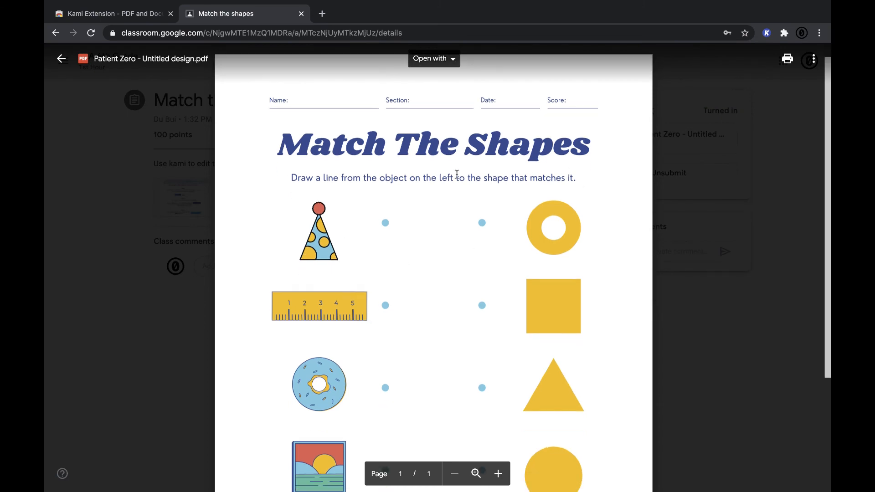
{"action": "scroll", "coordinate": [471, 171], "scroll_direction": "down", "scroll_amount": 5}
{"action": "scroll", "coordinate": [472, 172], "scroll_direction": "up", "scroll_amount": 5}
{"action": "left_click", "coordinate": [724, 257]}
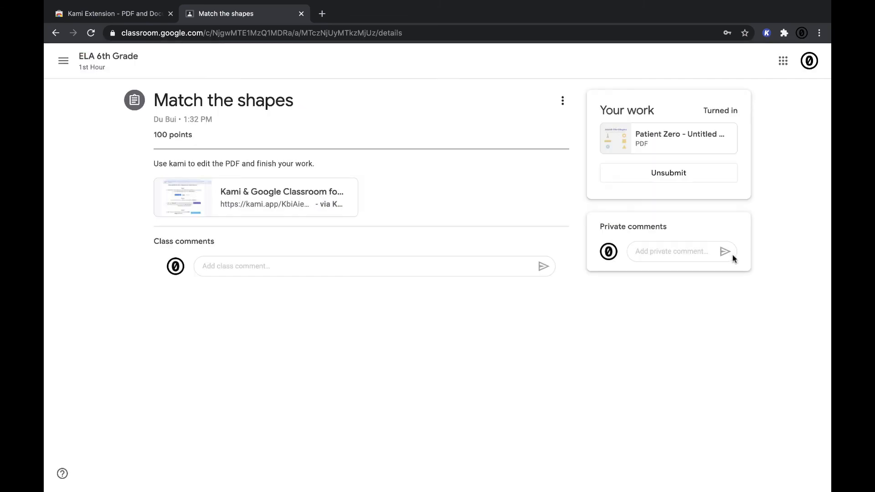